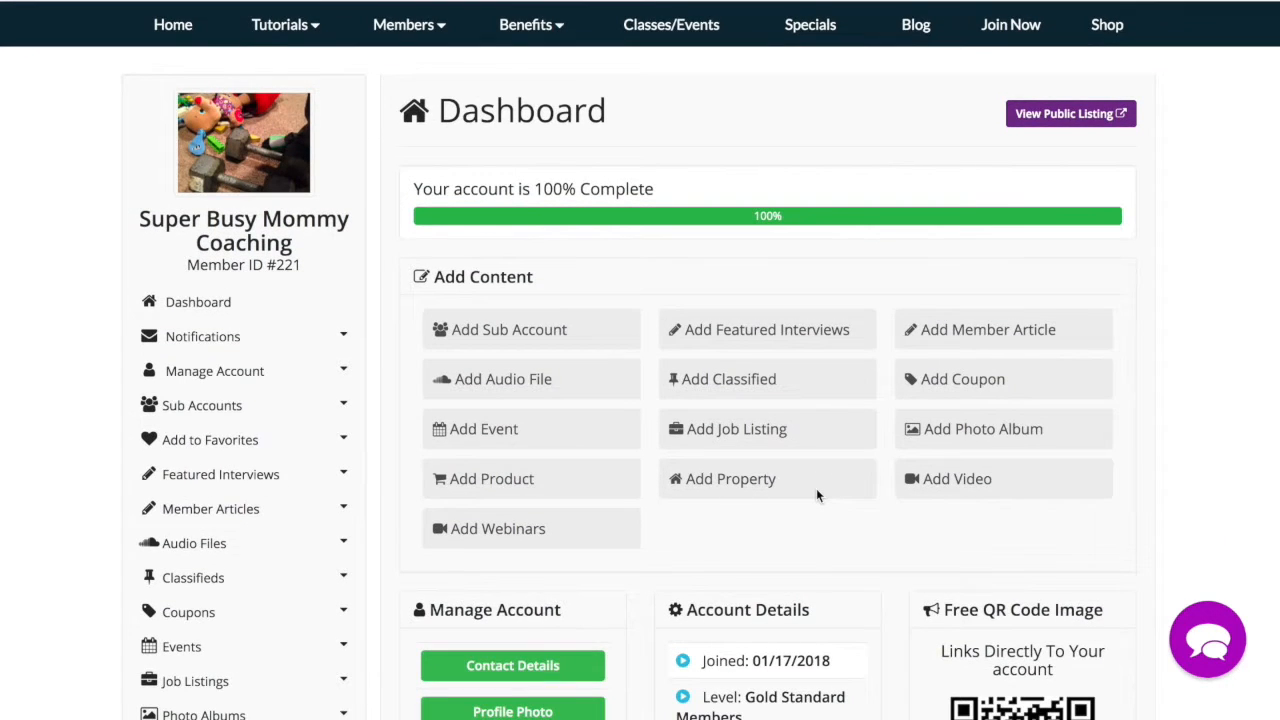
Open the form for adding a new event from the dashboard's content options
scroll(816, 494, up, 1)
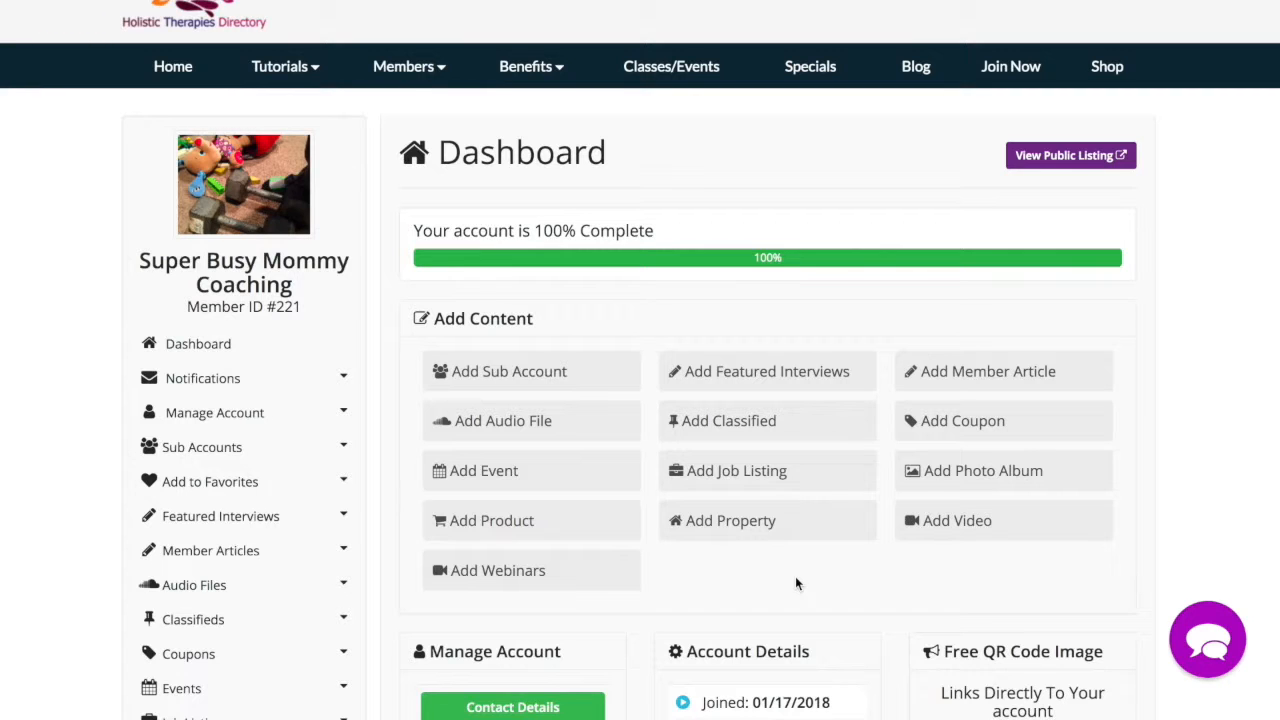
scroll(795, 580, down, 1)
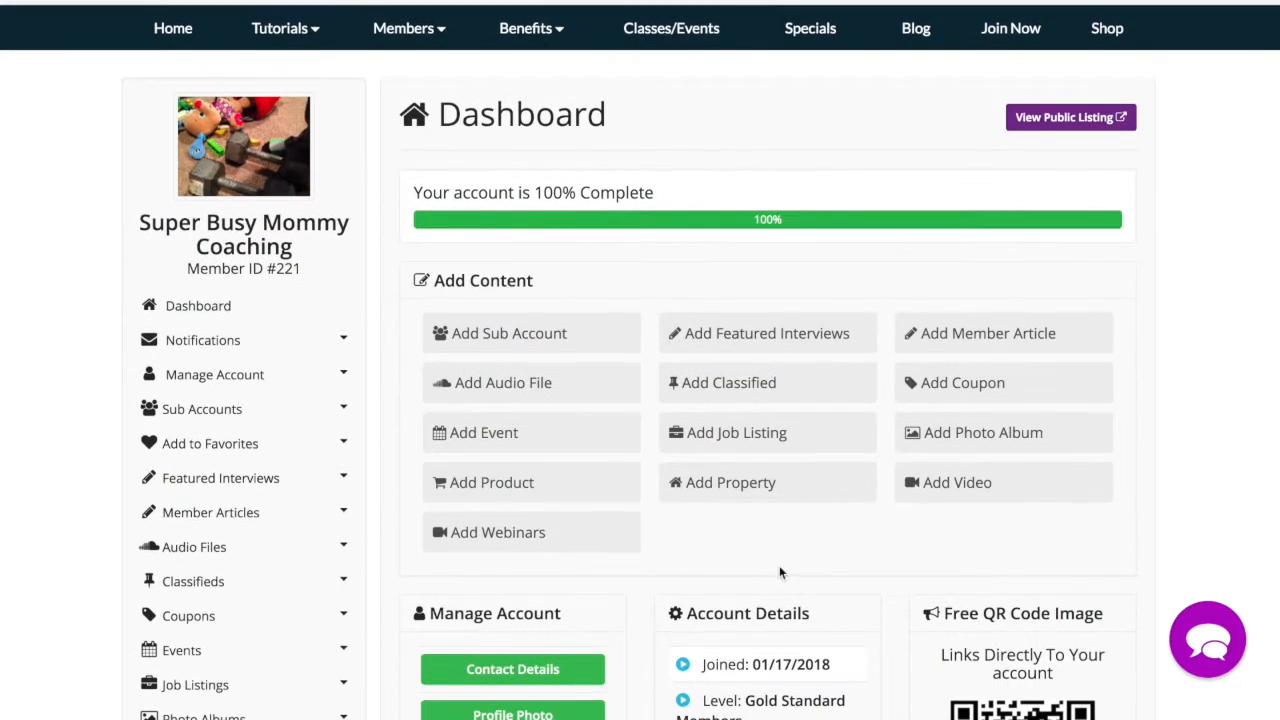
click(469, 440)
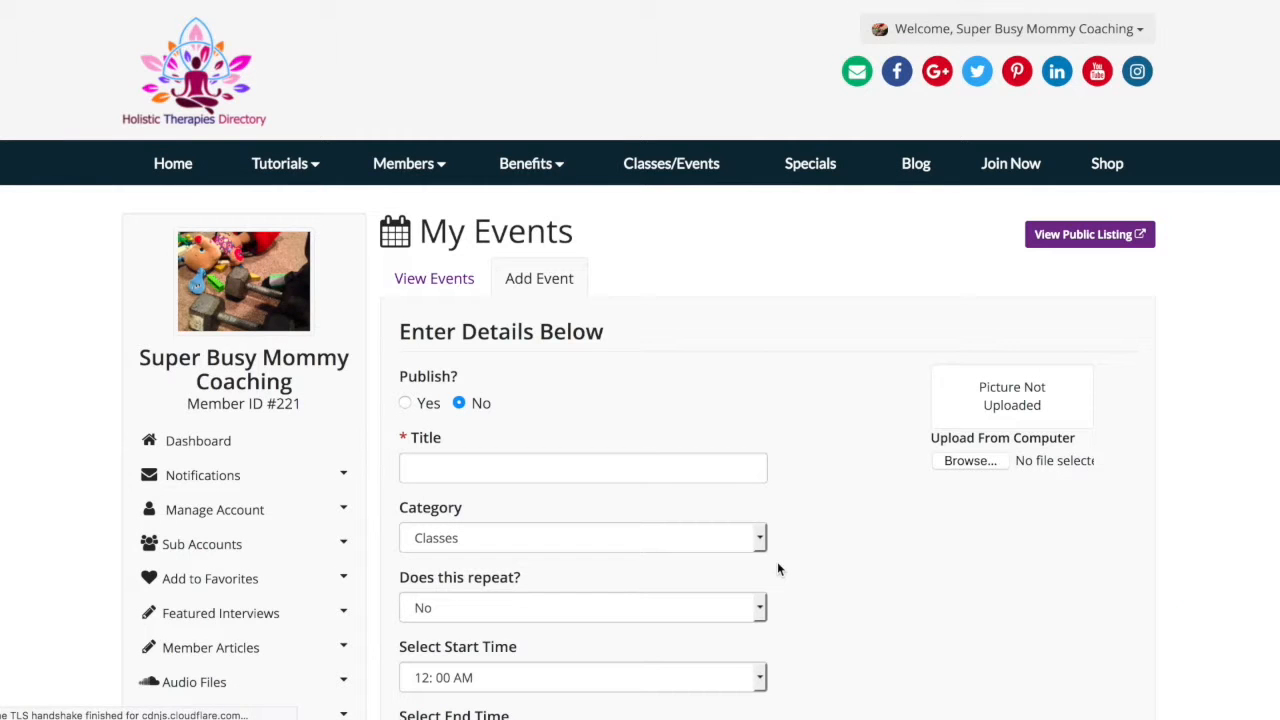
Examine the upper fields of the event form, including picture upload, title and the available category options
scroll(906, 575, down, 3)
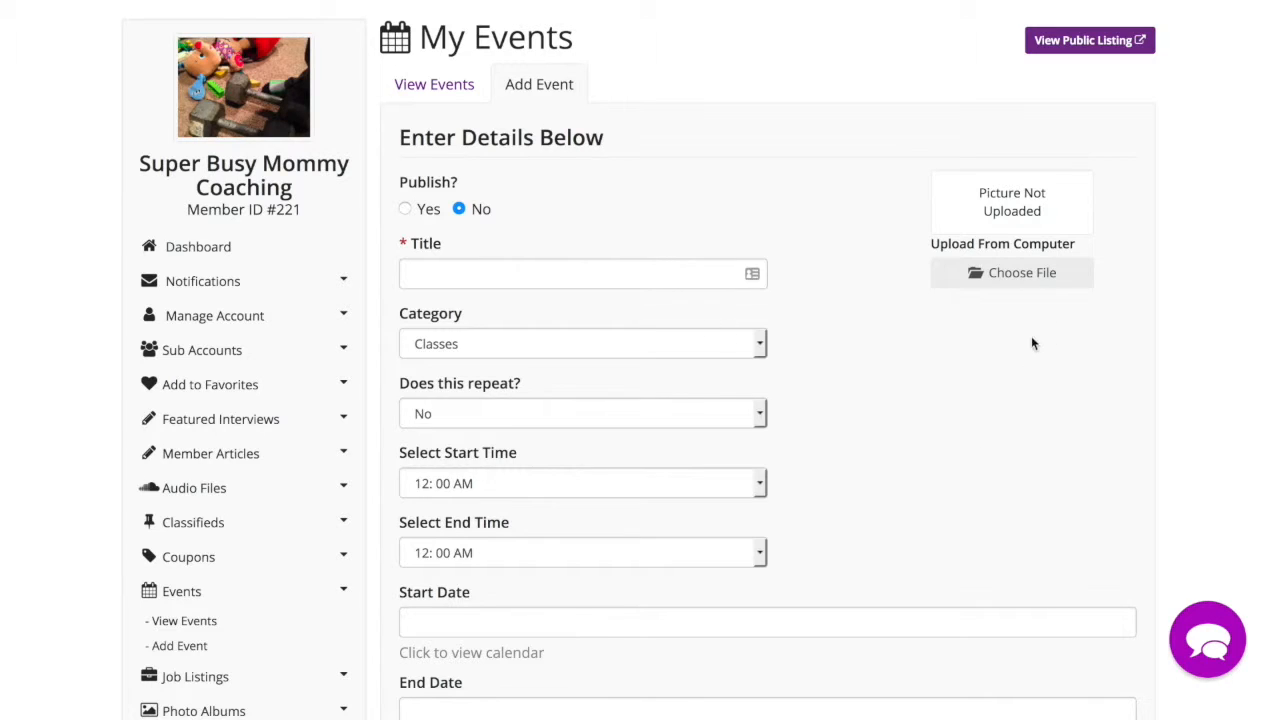
scroll(1028, 352, up, 1)
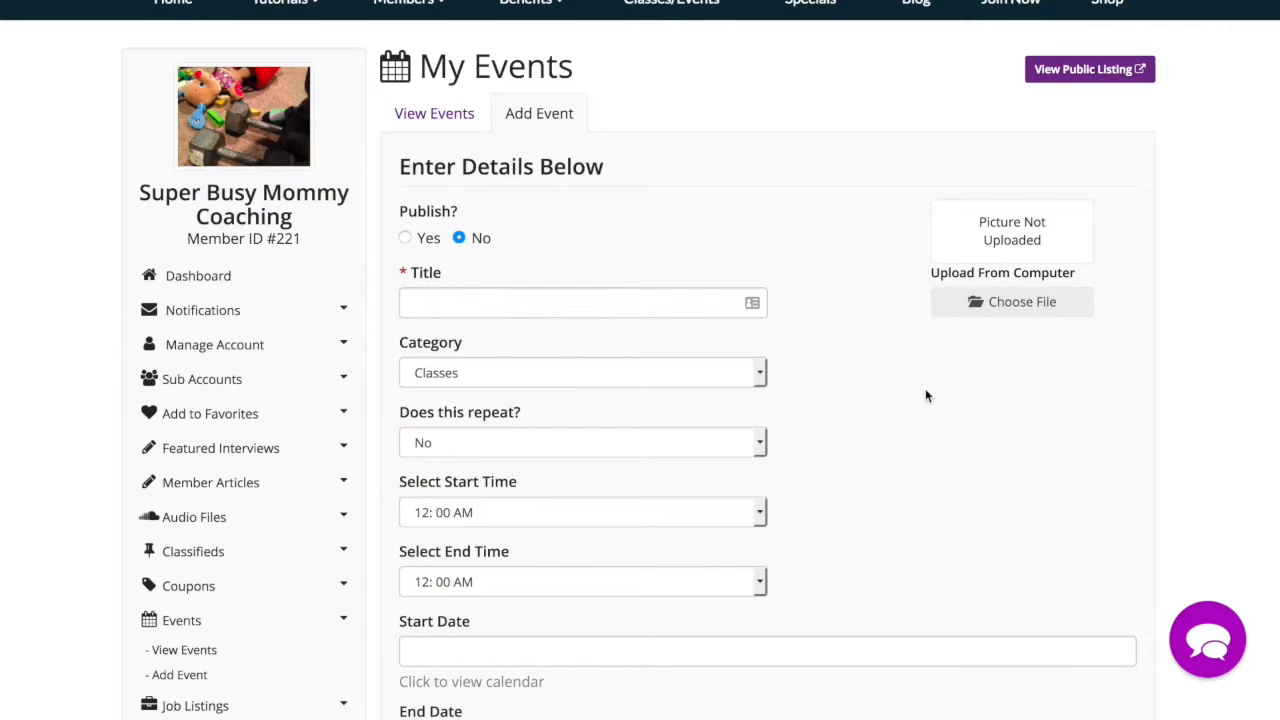
scroll(925, 396, down, 1)
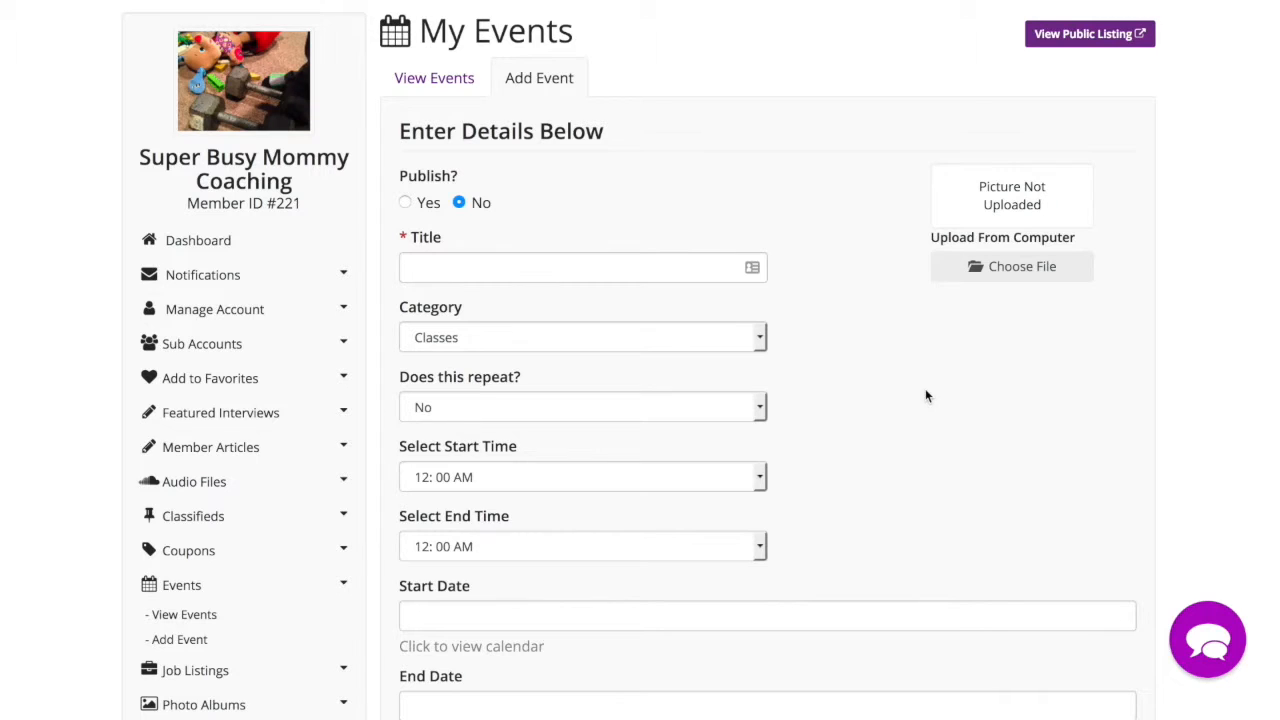
scroll(925, 396, down, 1)
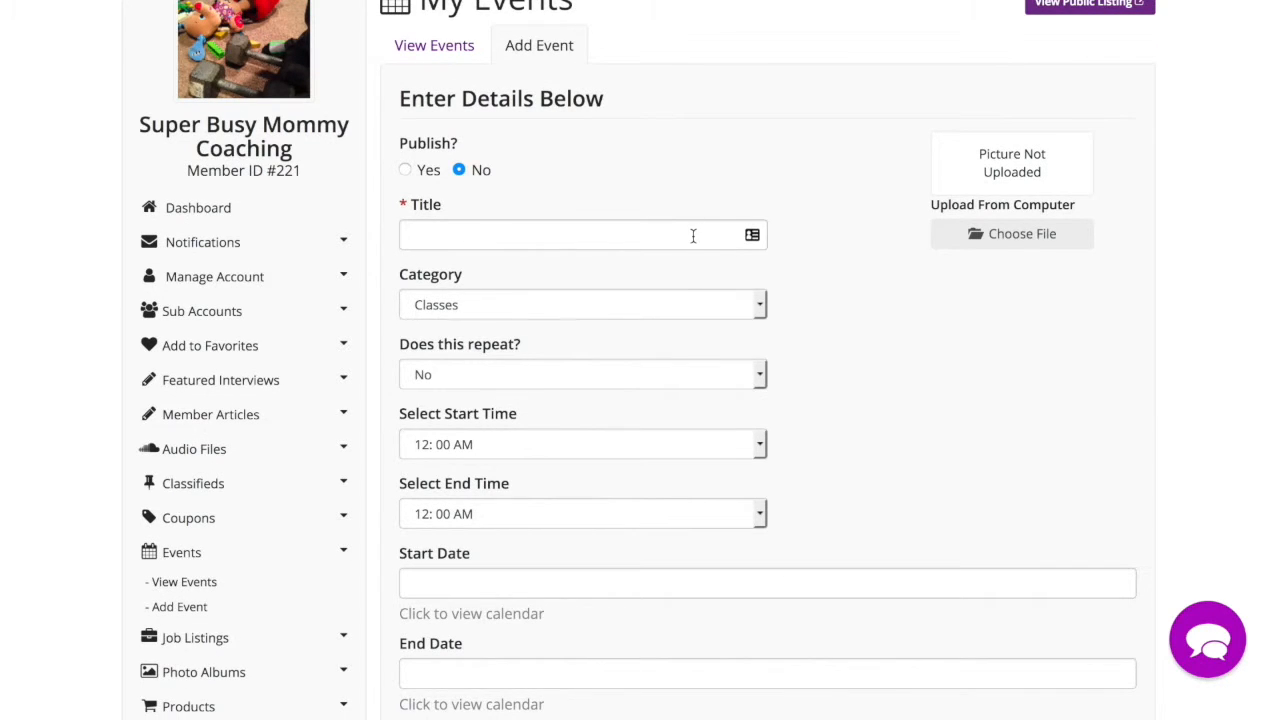
click(760, 312)
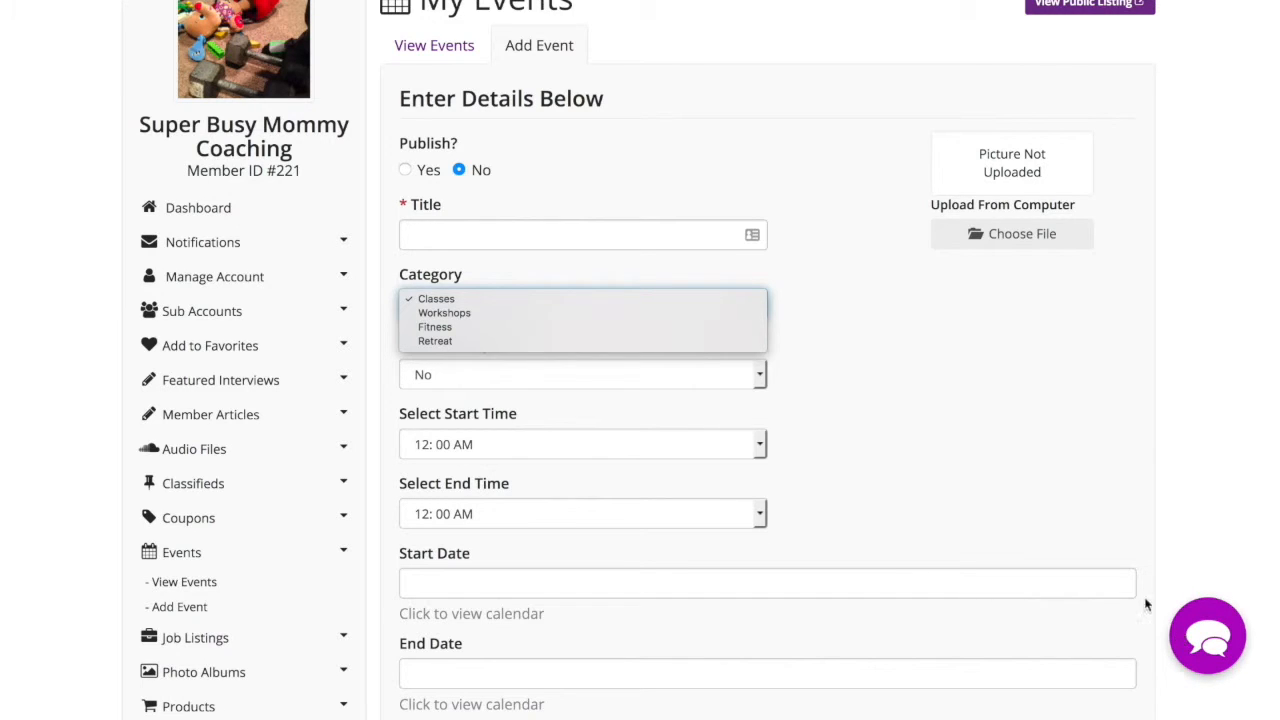
click(909, 379)
Set the event to repeat every 7 days (weekly)
scroll(909, 379, down, 2)
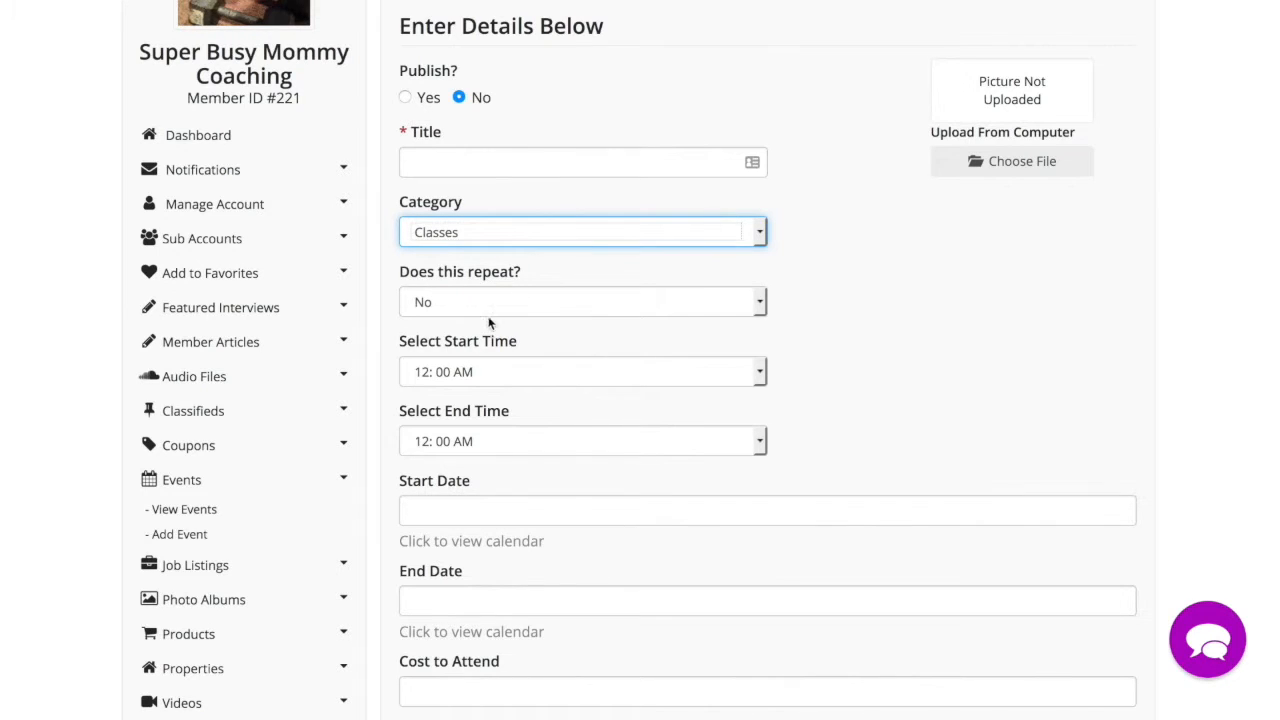
click(505, 297)
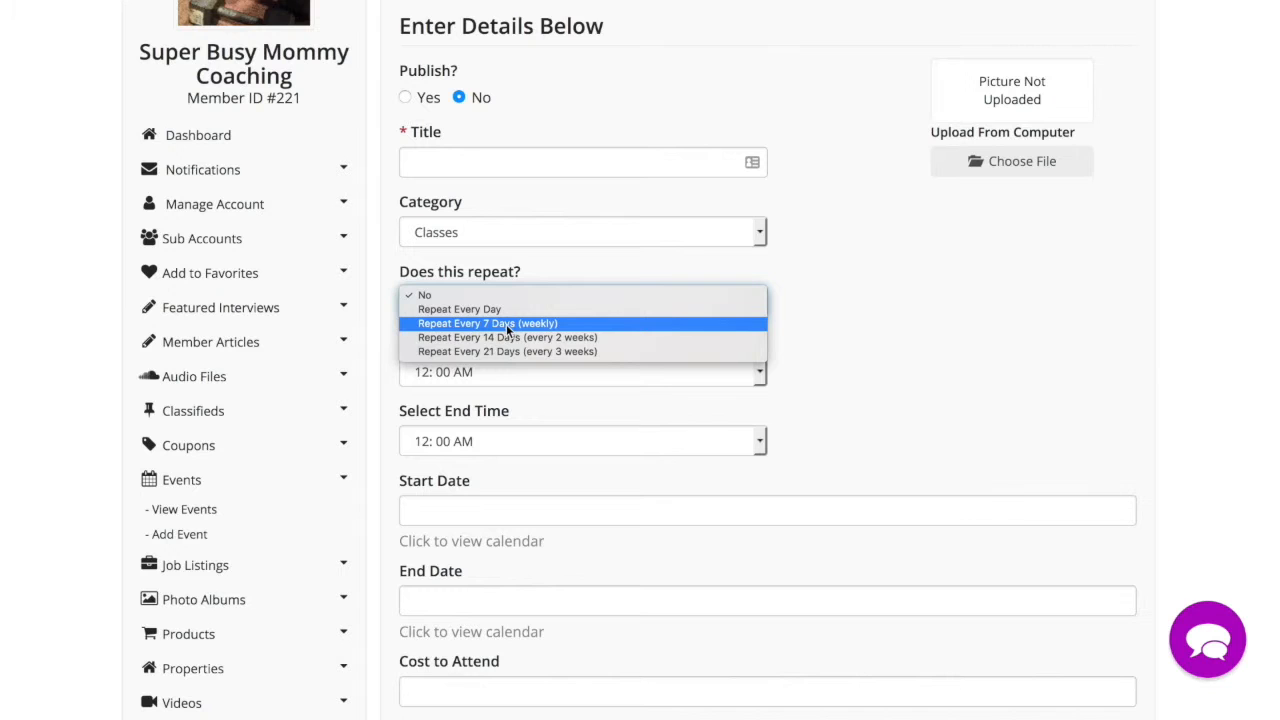
click(506, 324)
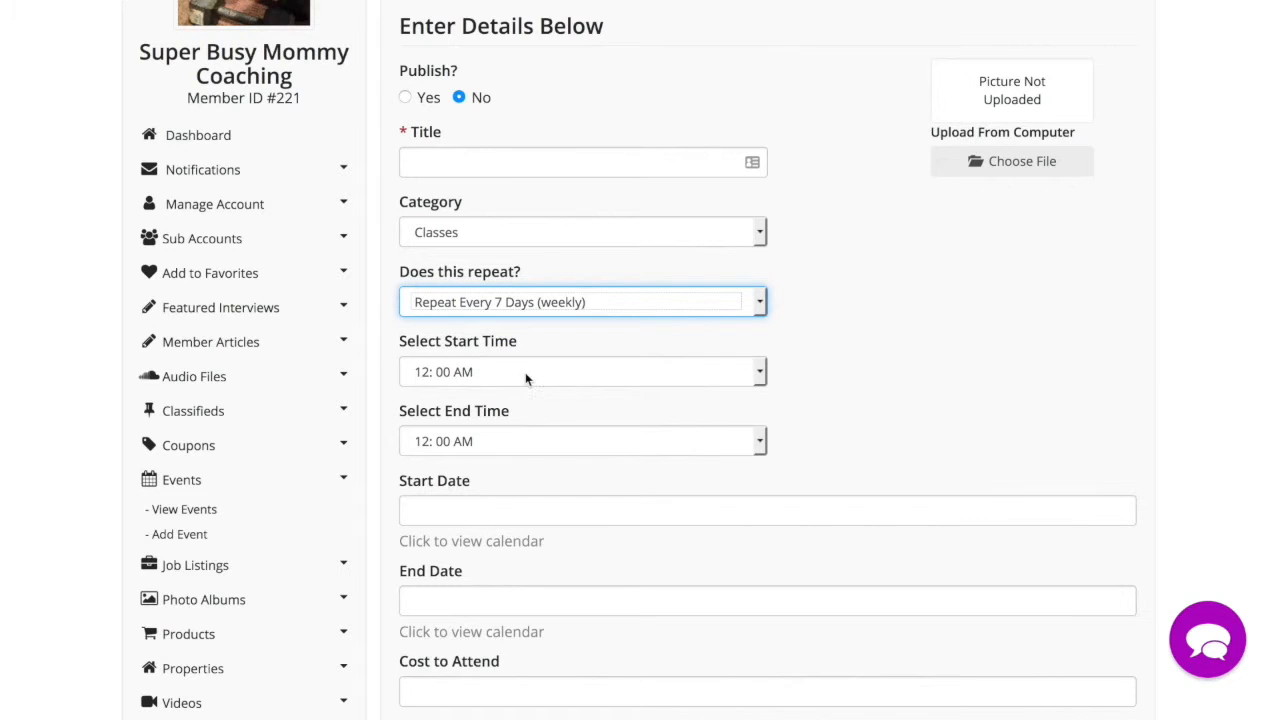
Set the event's start time to 1:00 PM
click(525, 371)
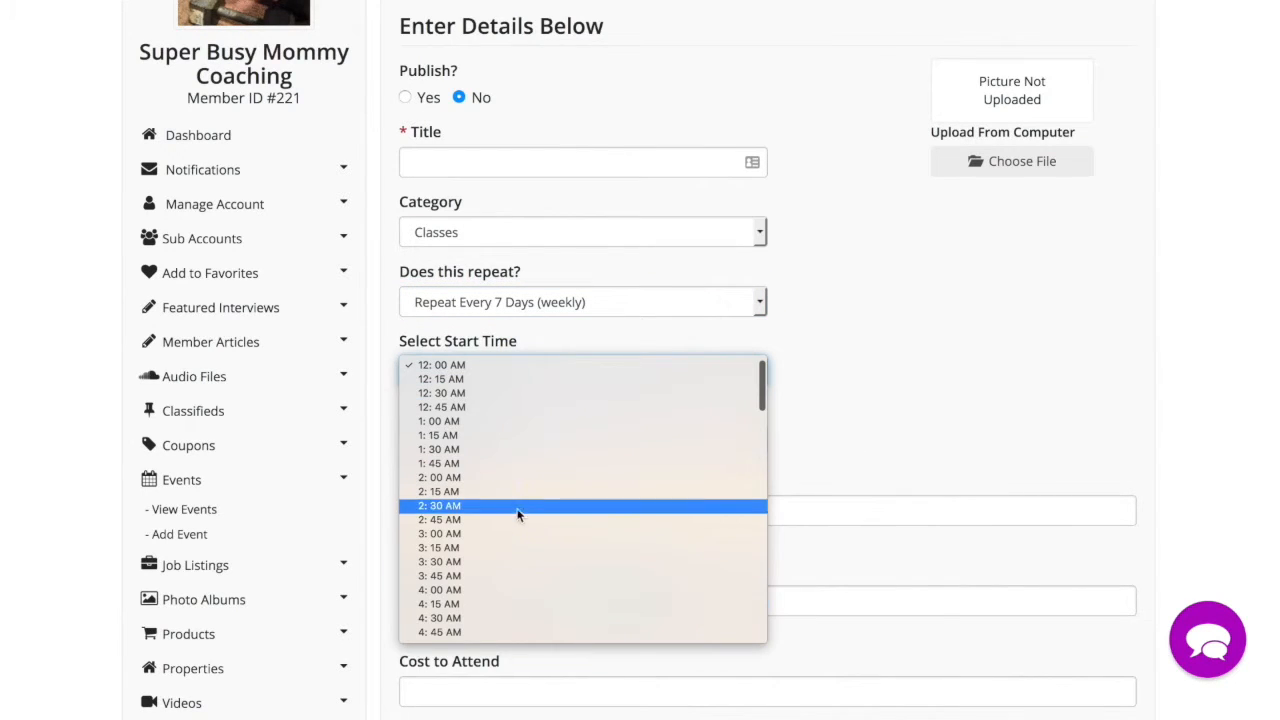
click(516, 537)
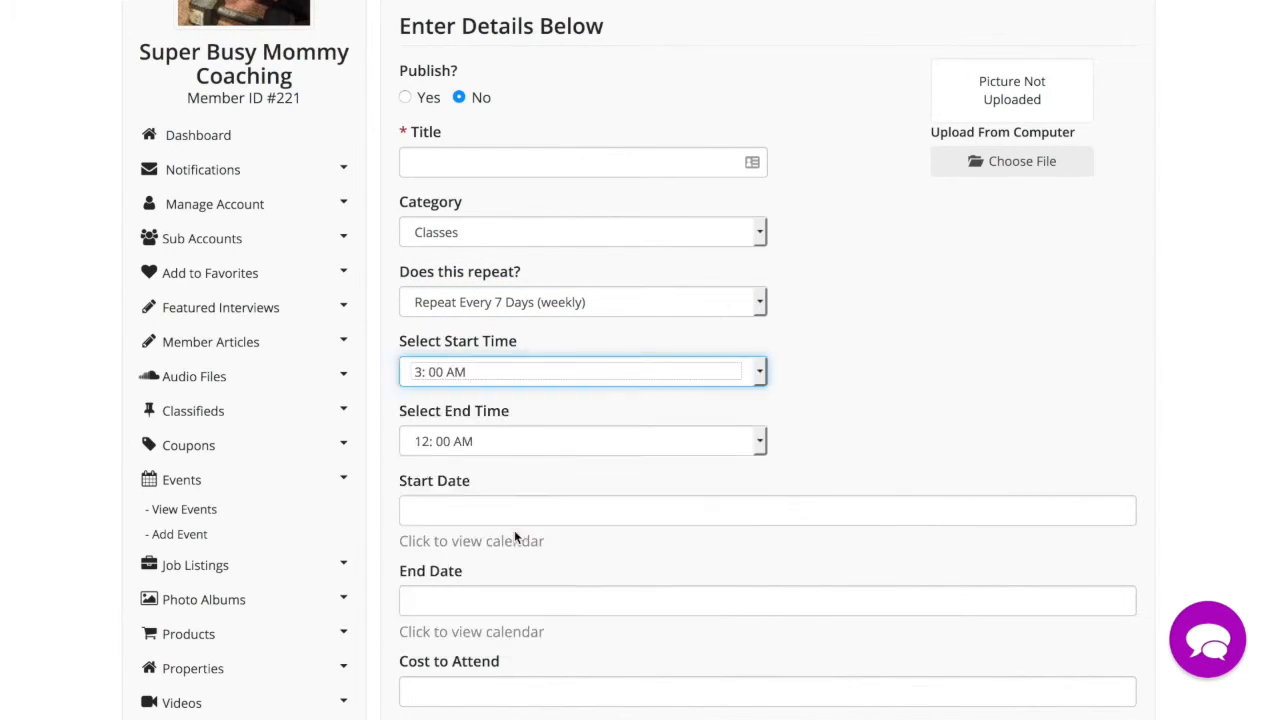
click(520, 376)
scroll(528, 414, down, 5)
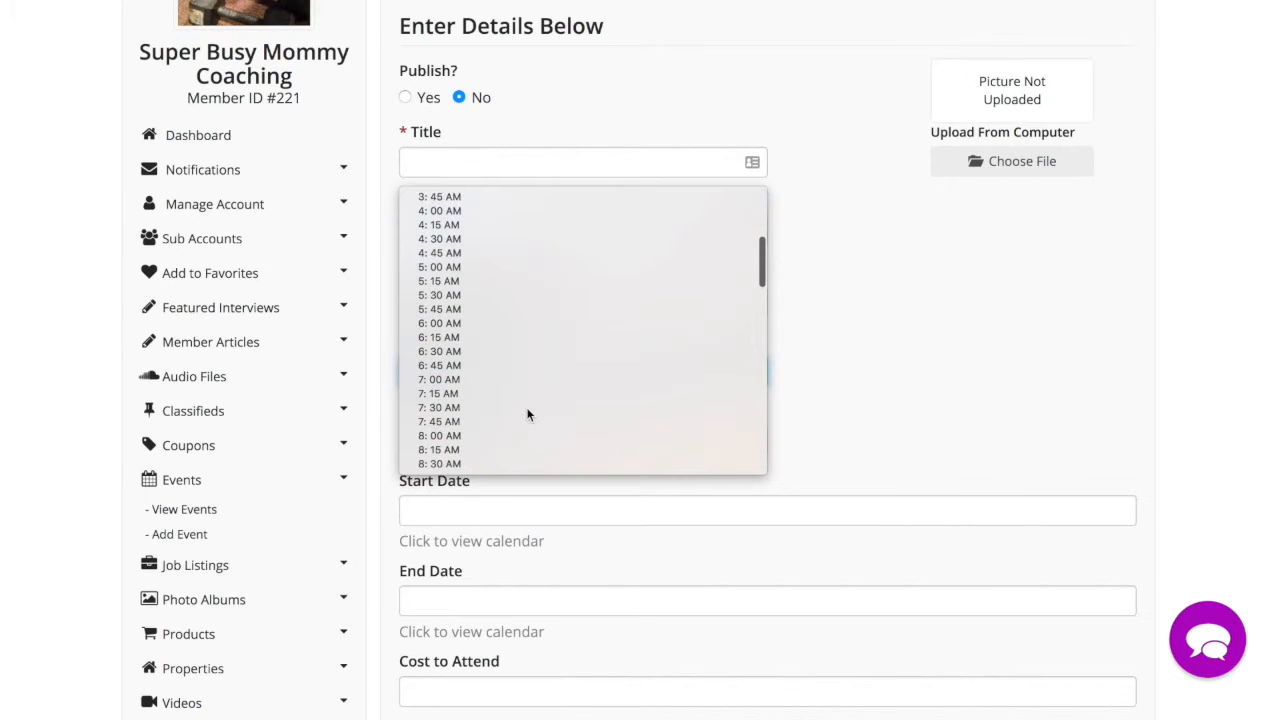
scroll(521, 427, down, 3)
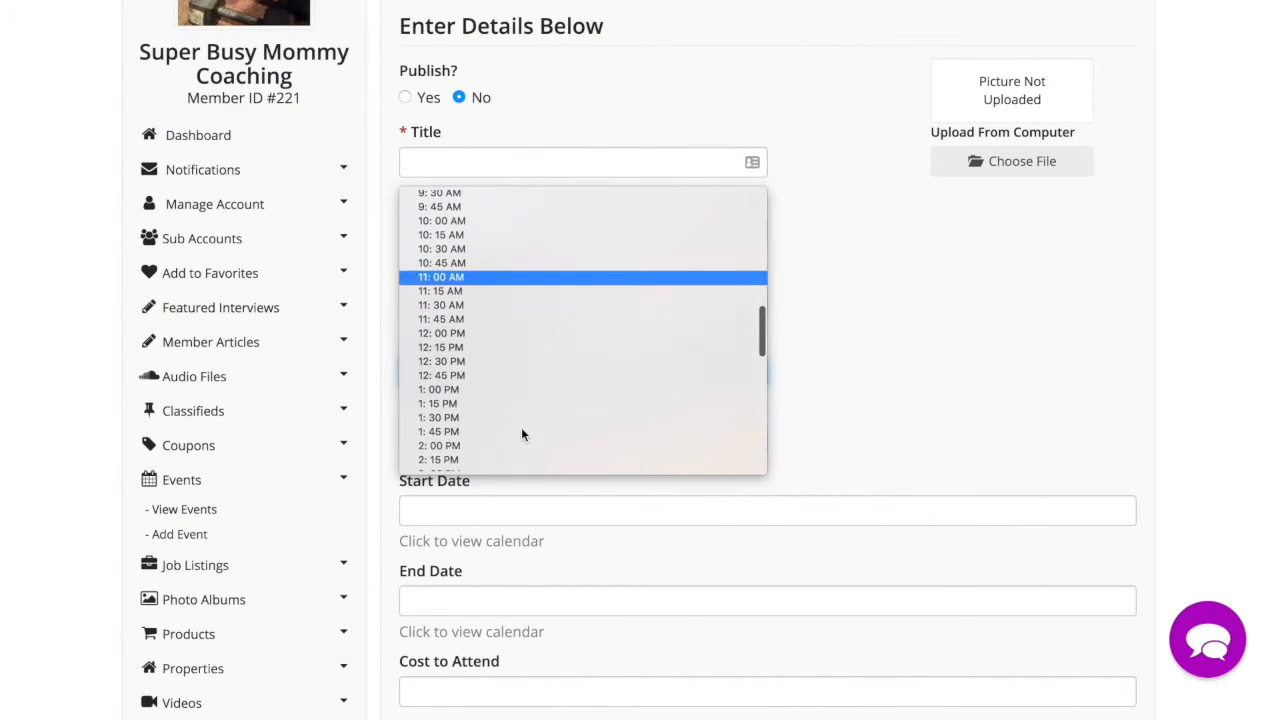
click(483, 390)
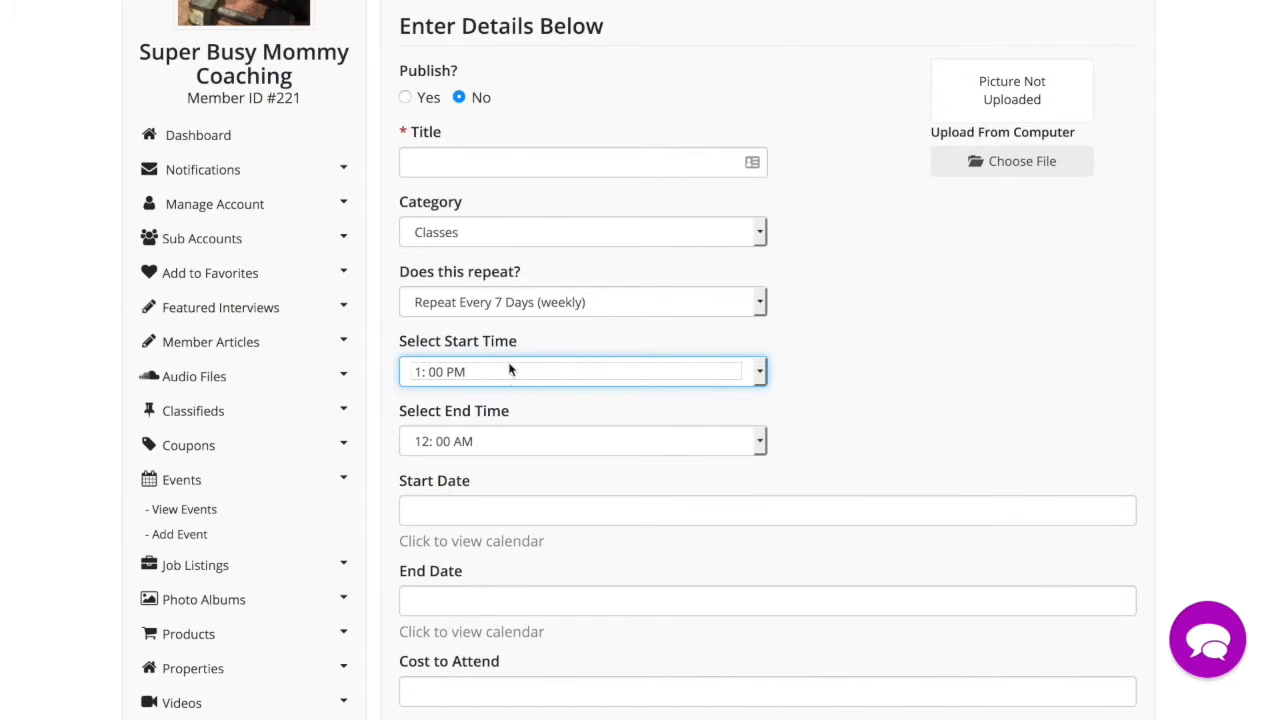
Set the event's end time to 2:00 PM
click(504, 441)
scroll(501, 607, down, 3)
scroll(502, 612, down, 10)
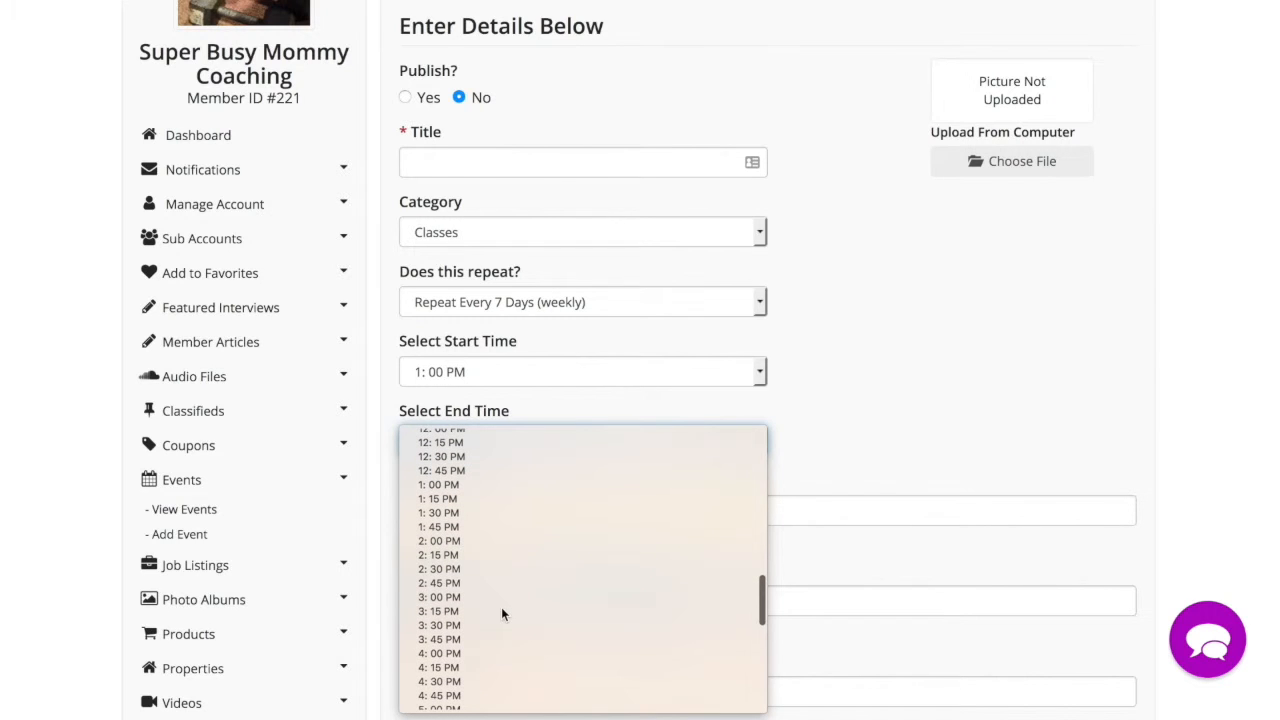
click(467, 541)
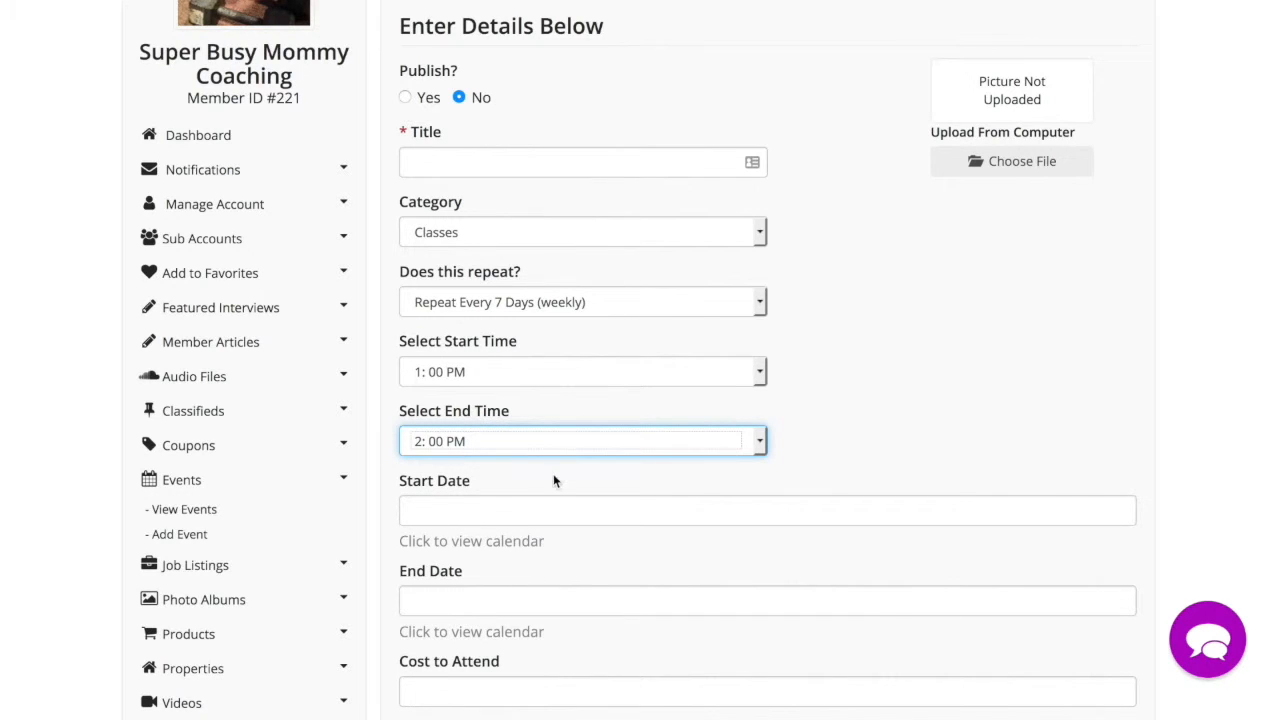
Examine the rest of the event form: dates, cost, web link, venue, map location, address, smart tags and description
scroll(467, 514, down, 1)
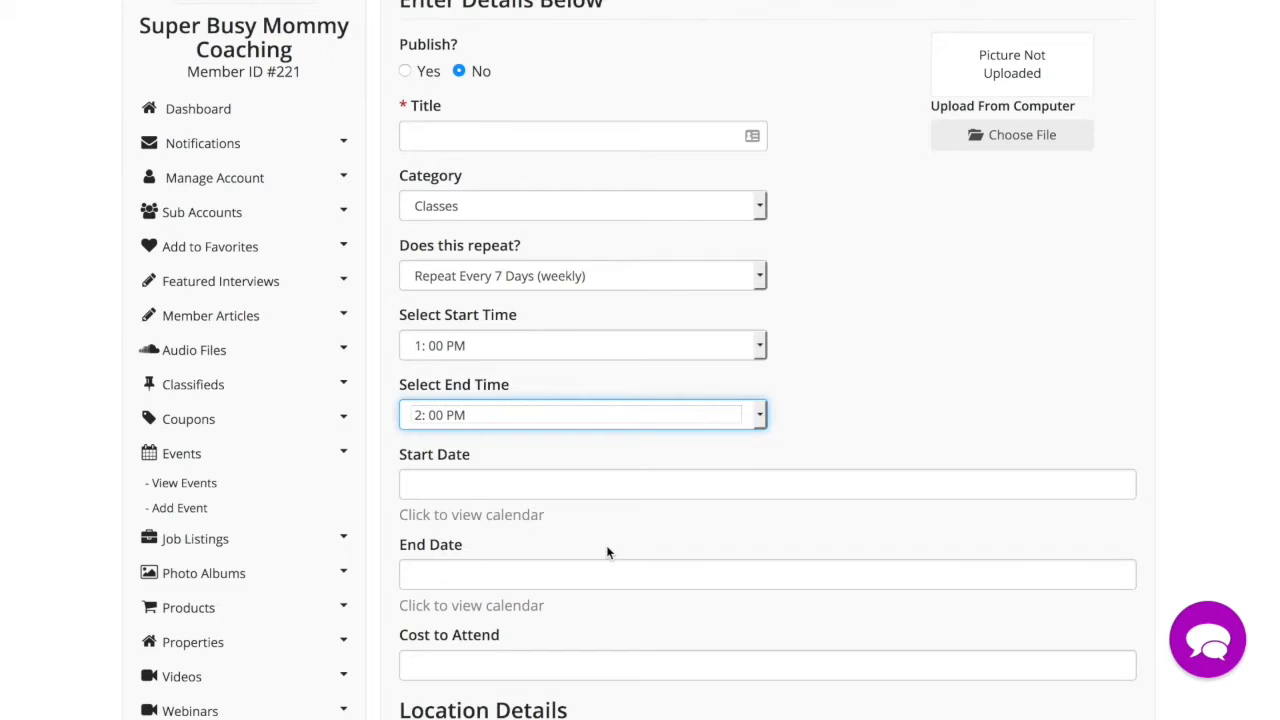
scroll(606, 545, down, 1)
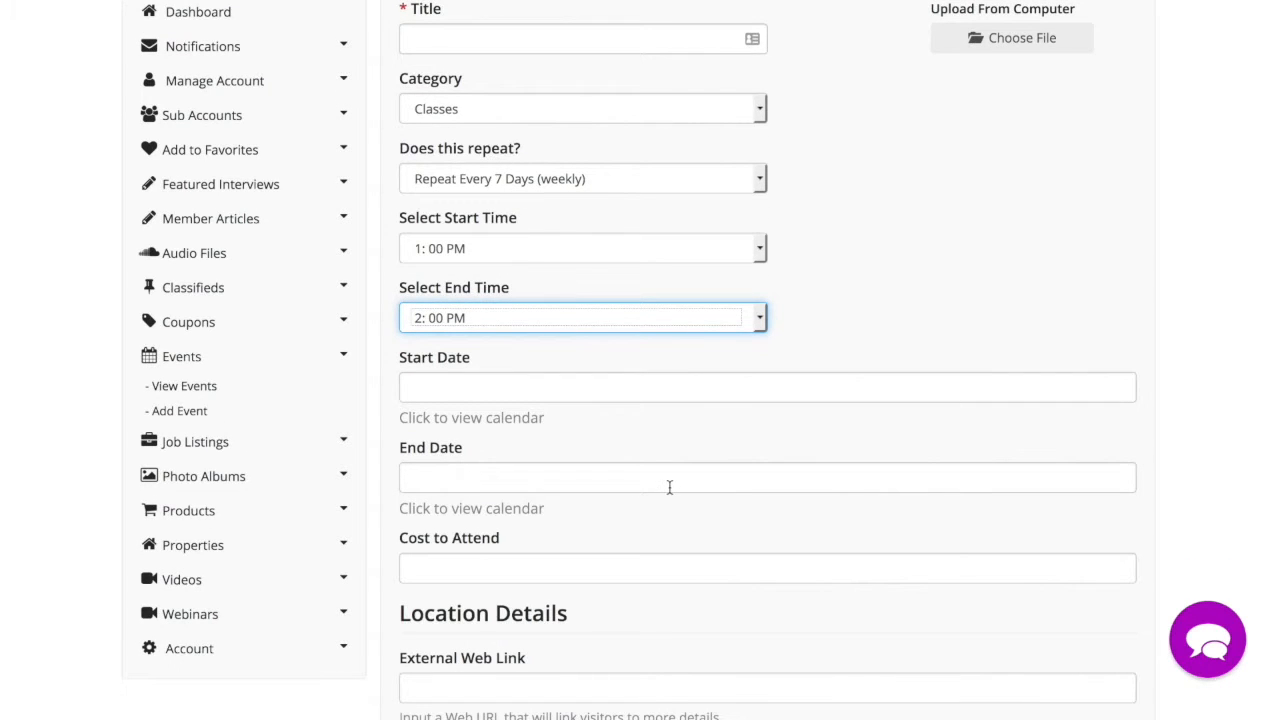
scroll(675, 526, down, 1)
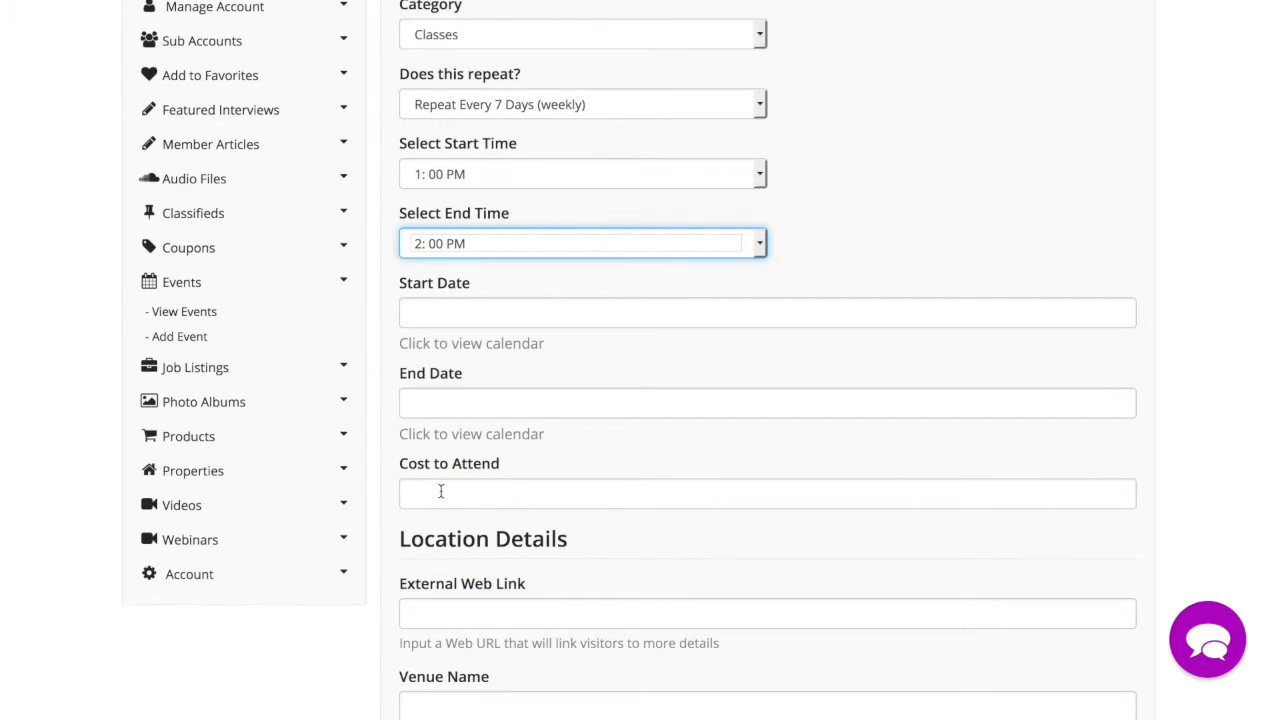
scroll(832, 535, down, 2)
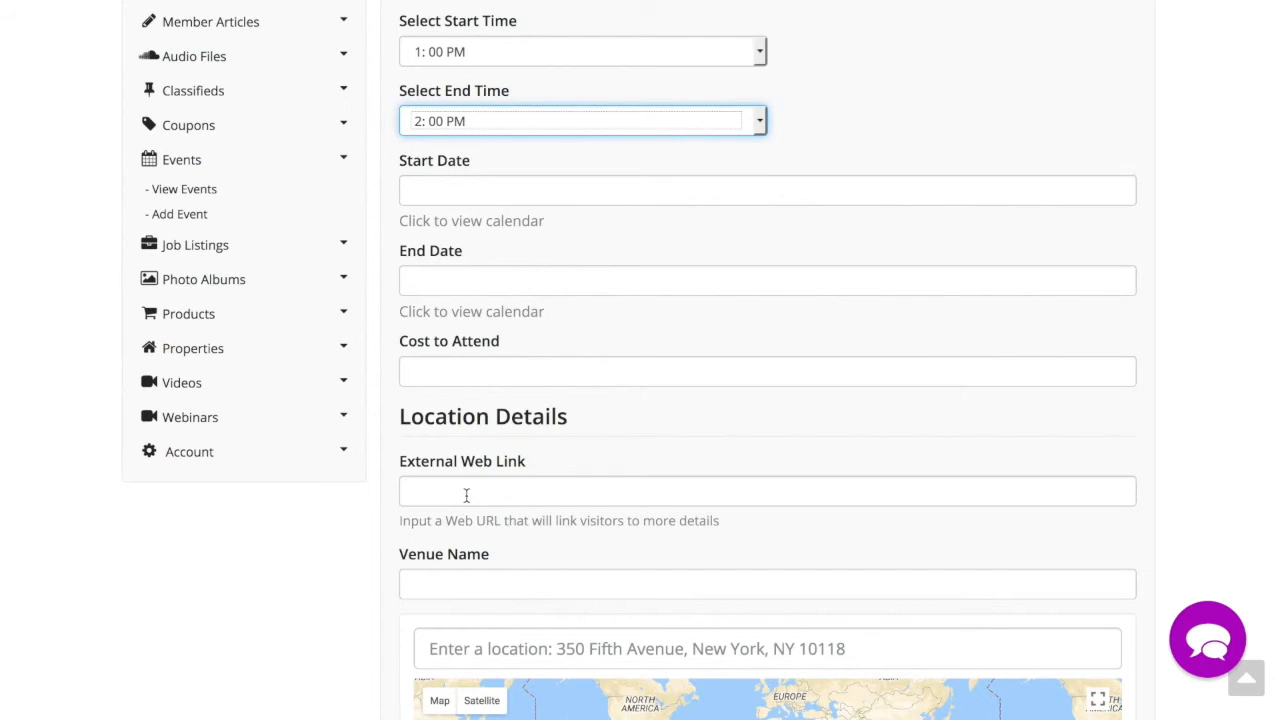
scroll(466, 495, down, 1)
scroll(451, 471, down, 4)
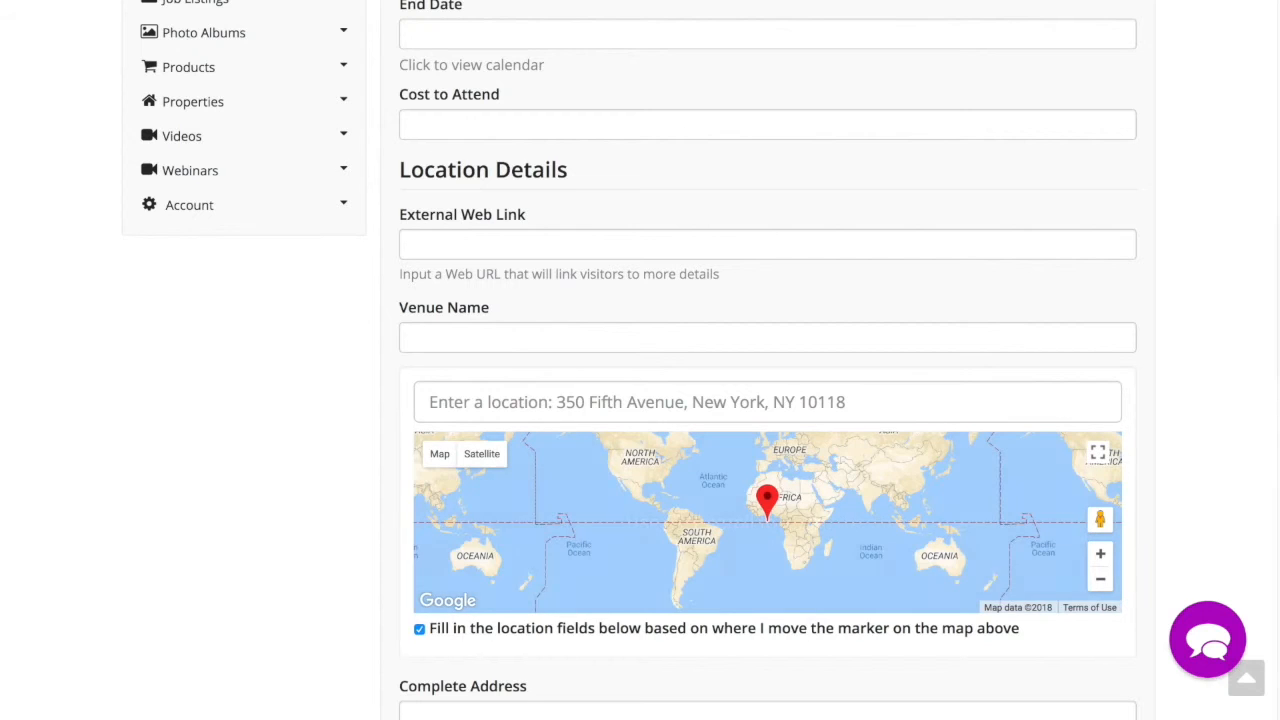
scroll(1180, 443, down, 1)
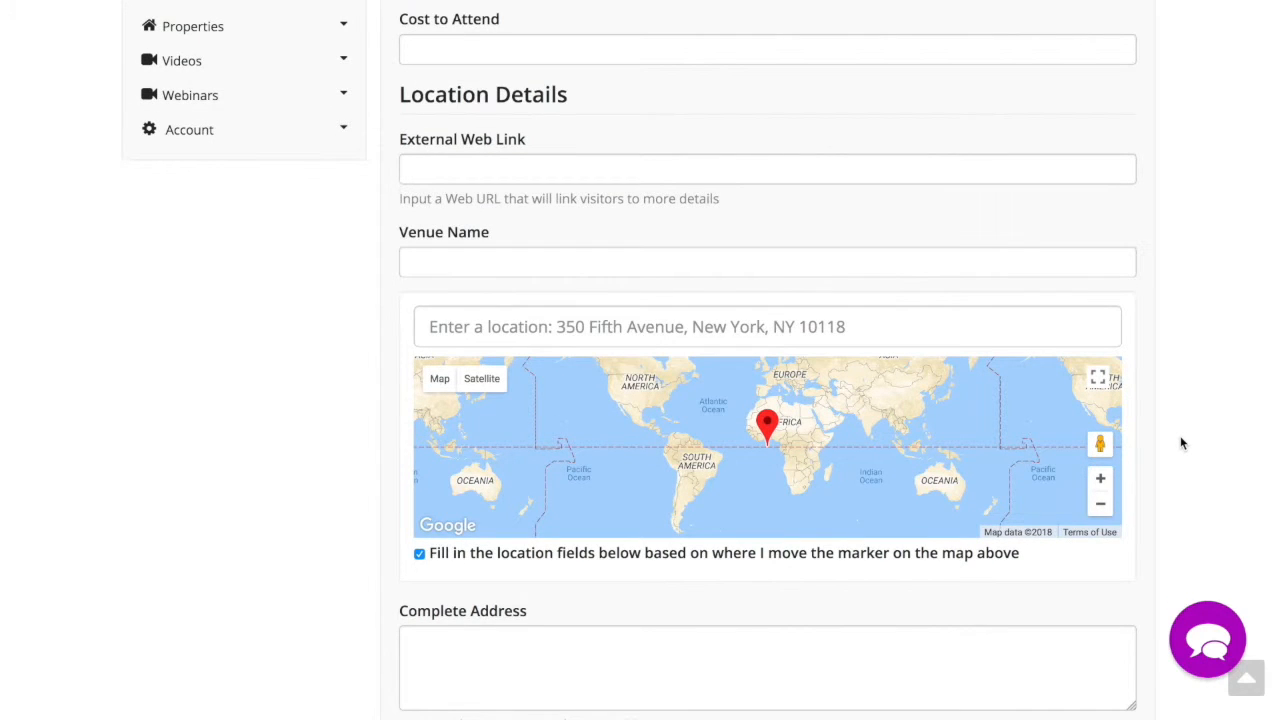
scroll(1180, 443, down, 4)
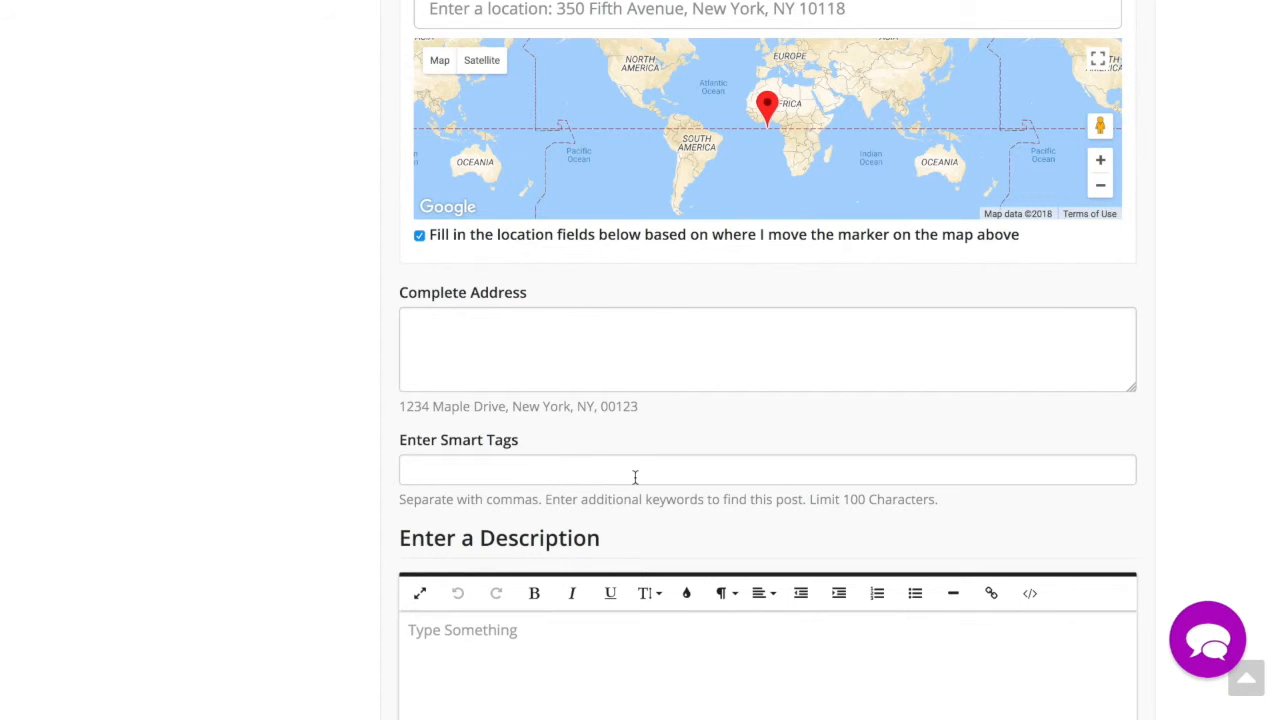
scroll(720, 477, down, 3)
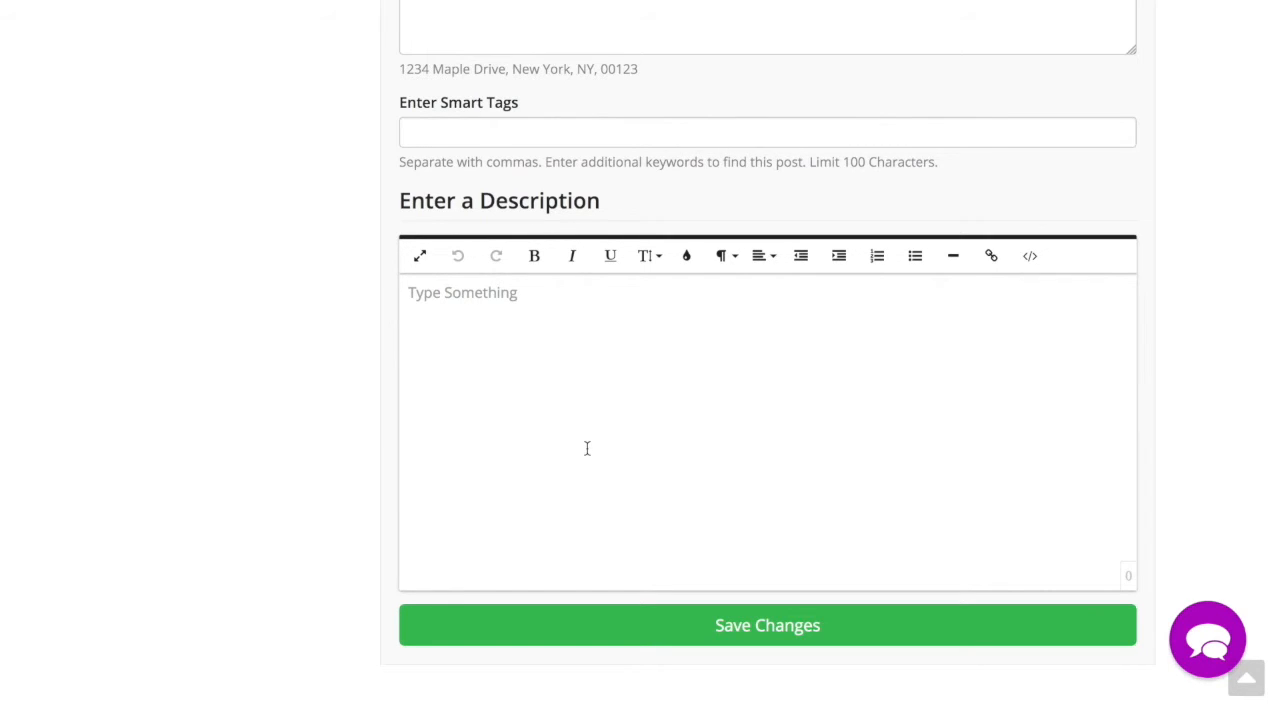
scroll(587, 448, up, 1)
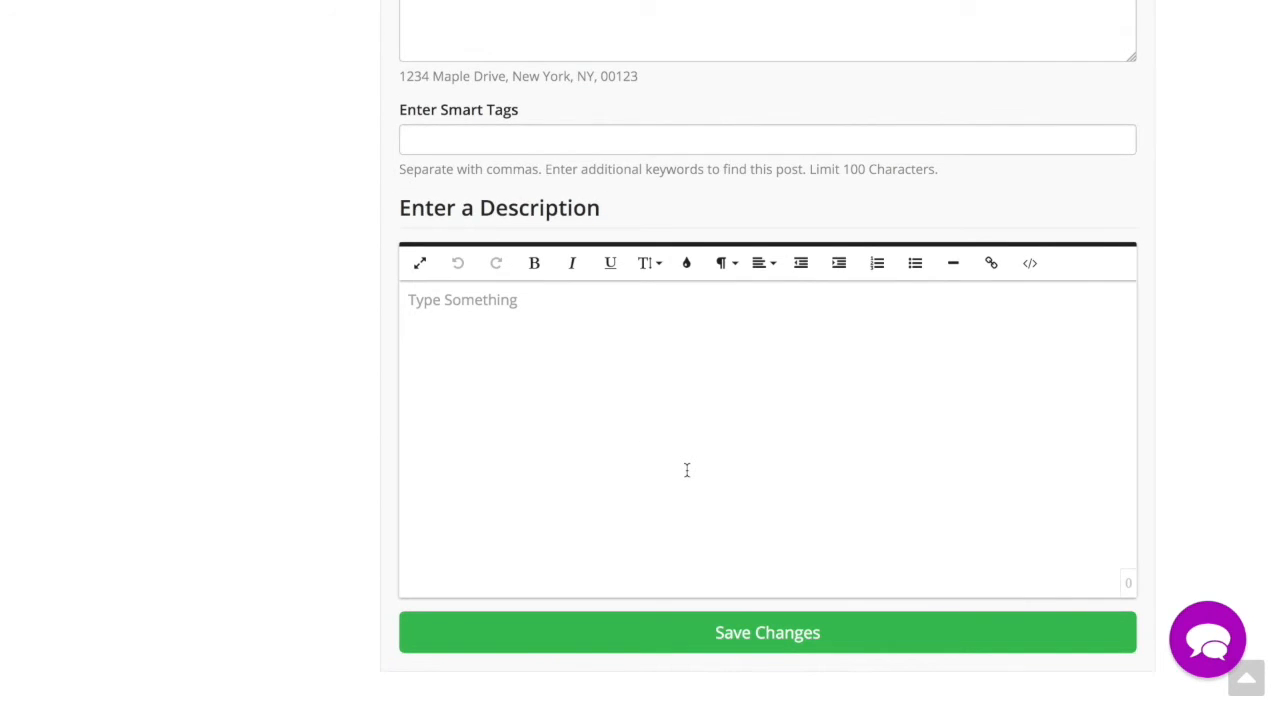
scroll(688, 489, down, 2)
scroll(689, 497, up, 9)
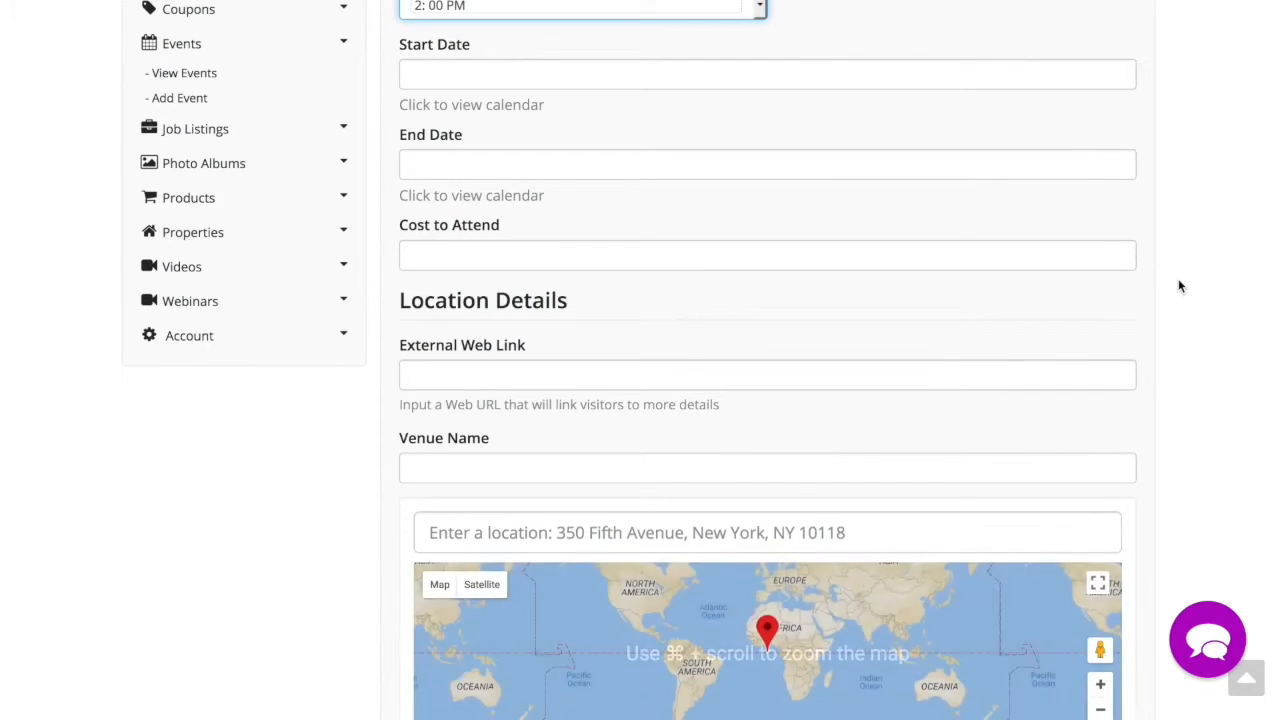
scroll(1178, 285, up, 5)
scroll(1178, 286, up, 2)
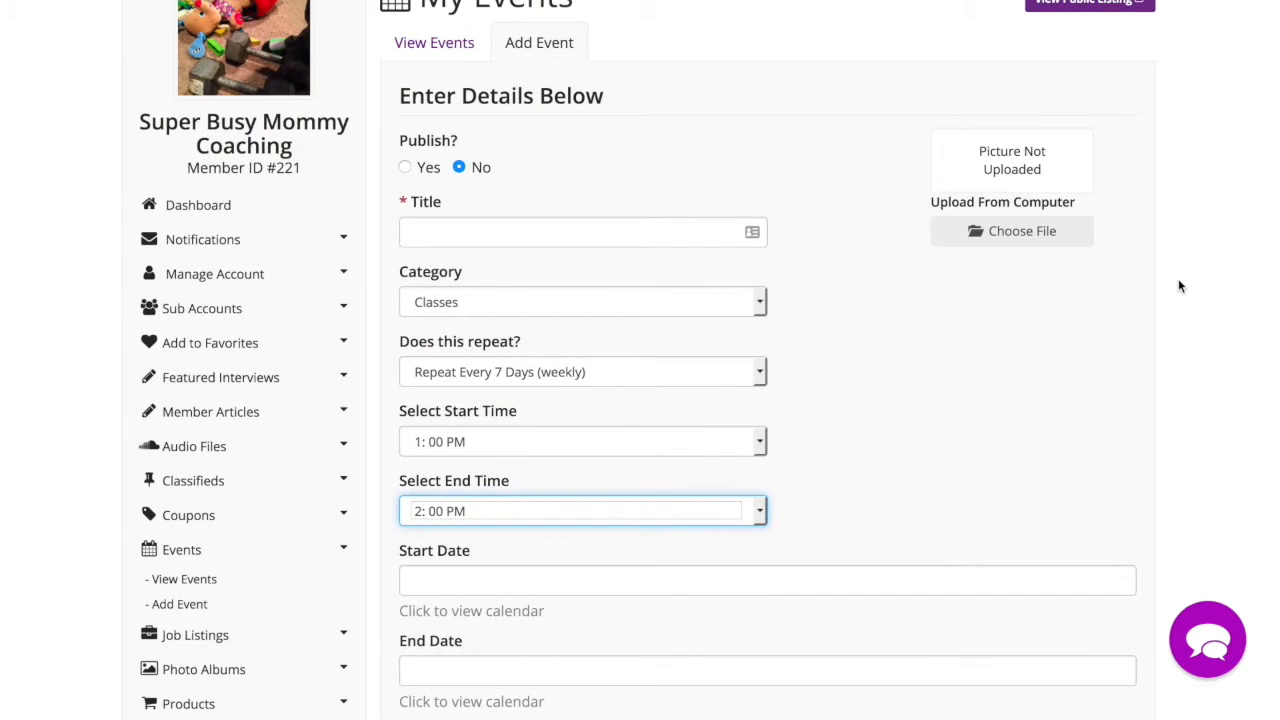
Recheck the event's repeat interval options along with the date, cost, location and smart tag fields
scroll(1178, 286, down, 2)
scroll(1178, 286, down, 3)
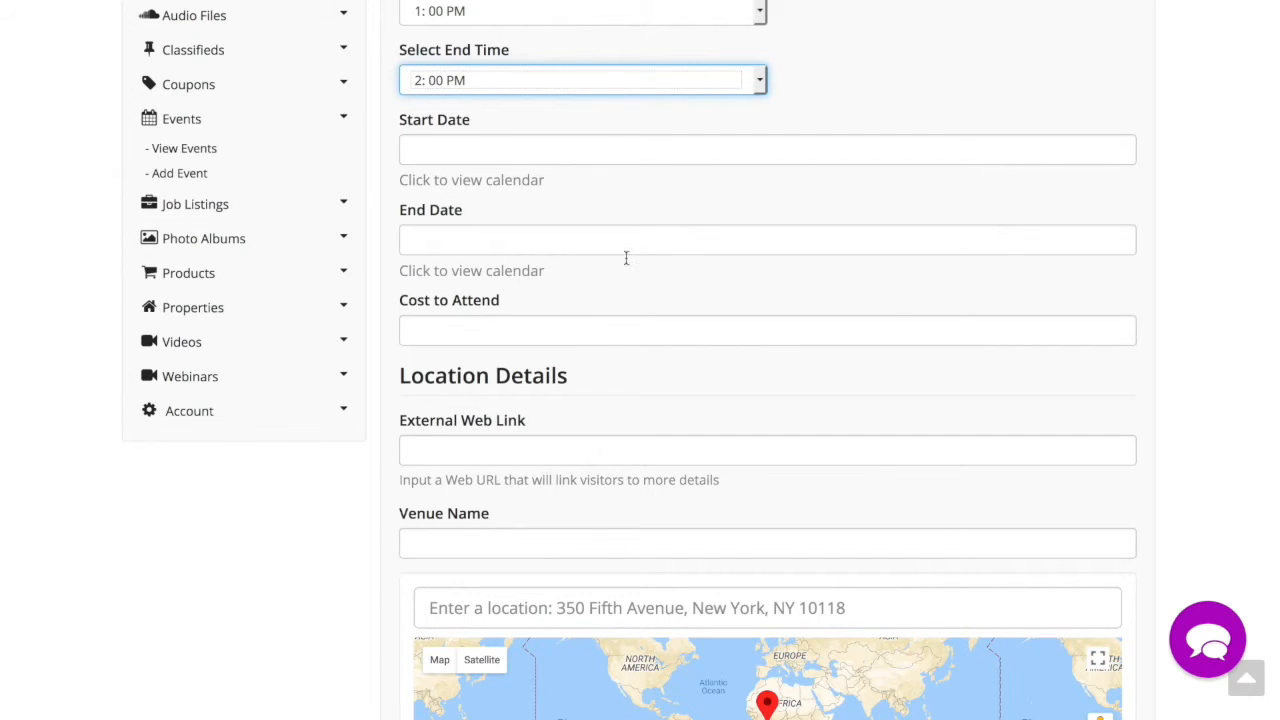
scroll(1209, 437, down, 1)
scroll(912, 309, up, 2)
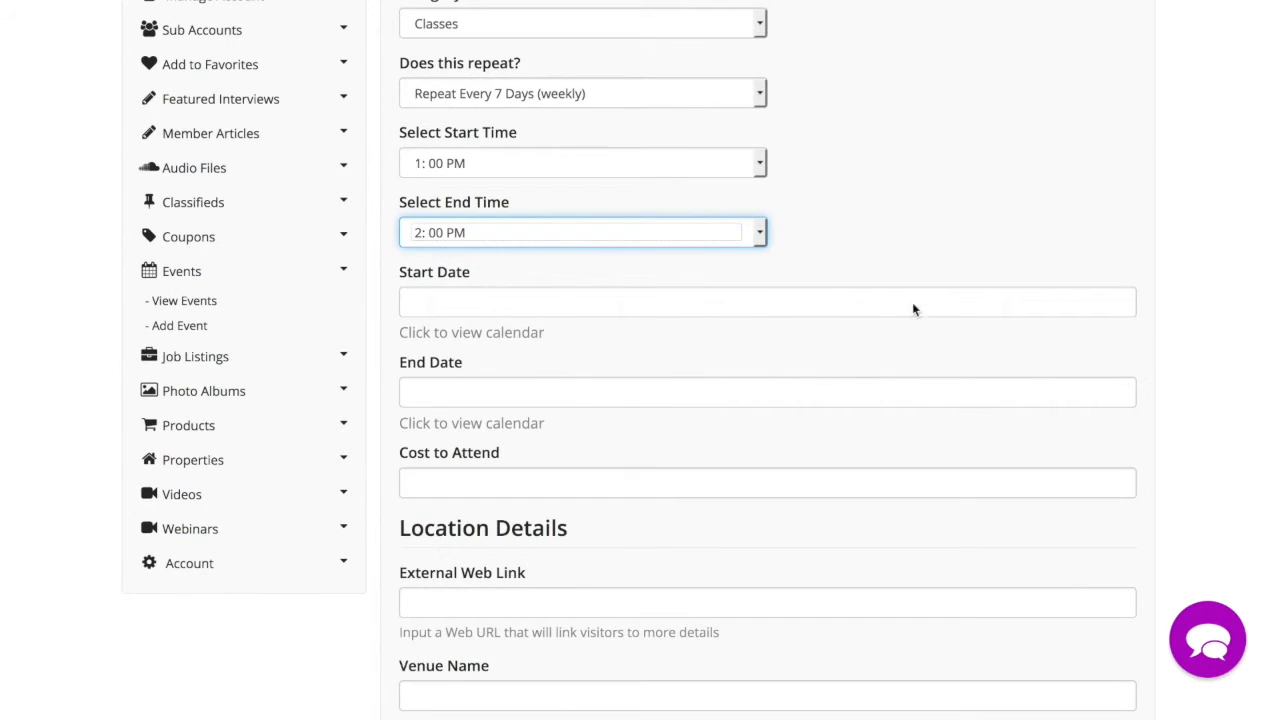
click(662, 92)
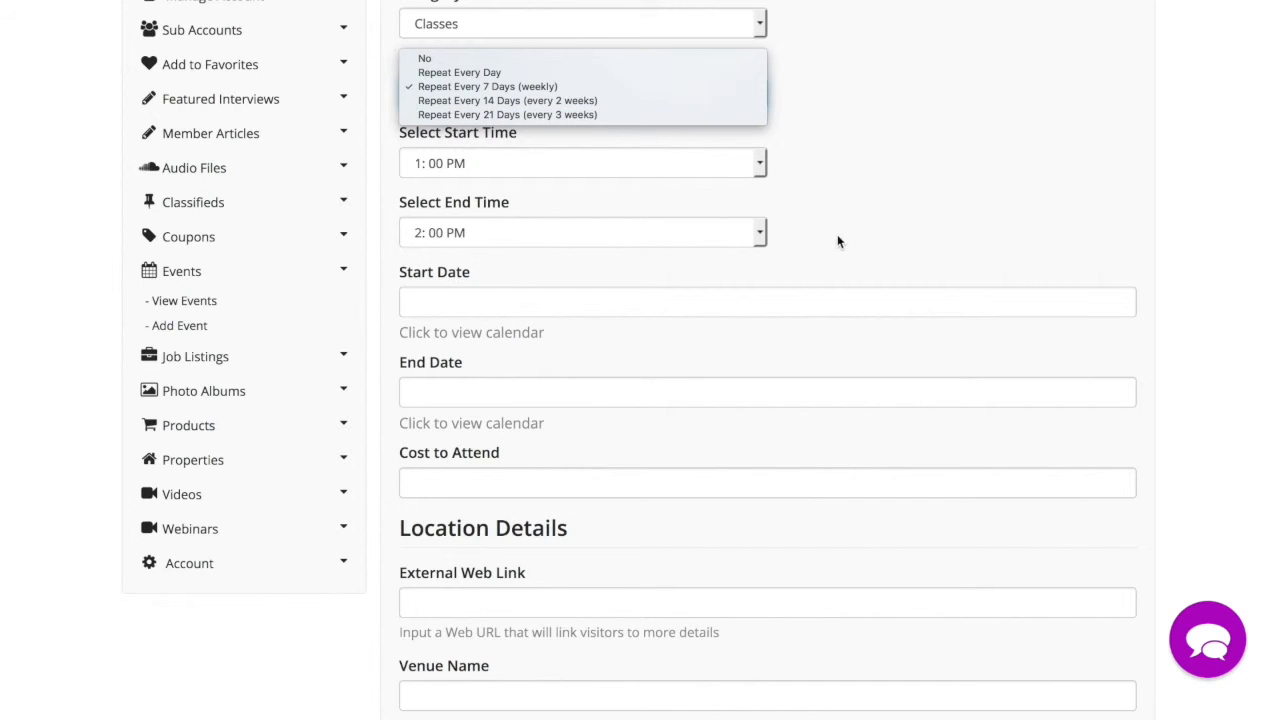
click(895, 228)
scroll(895, 228, down, 1)
scroll(895, 230, down, 1)
scroll(895, 230, up, 2)
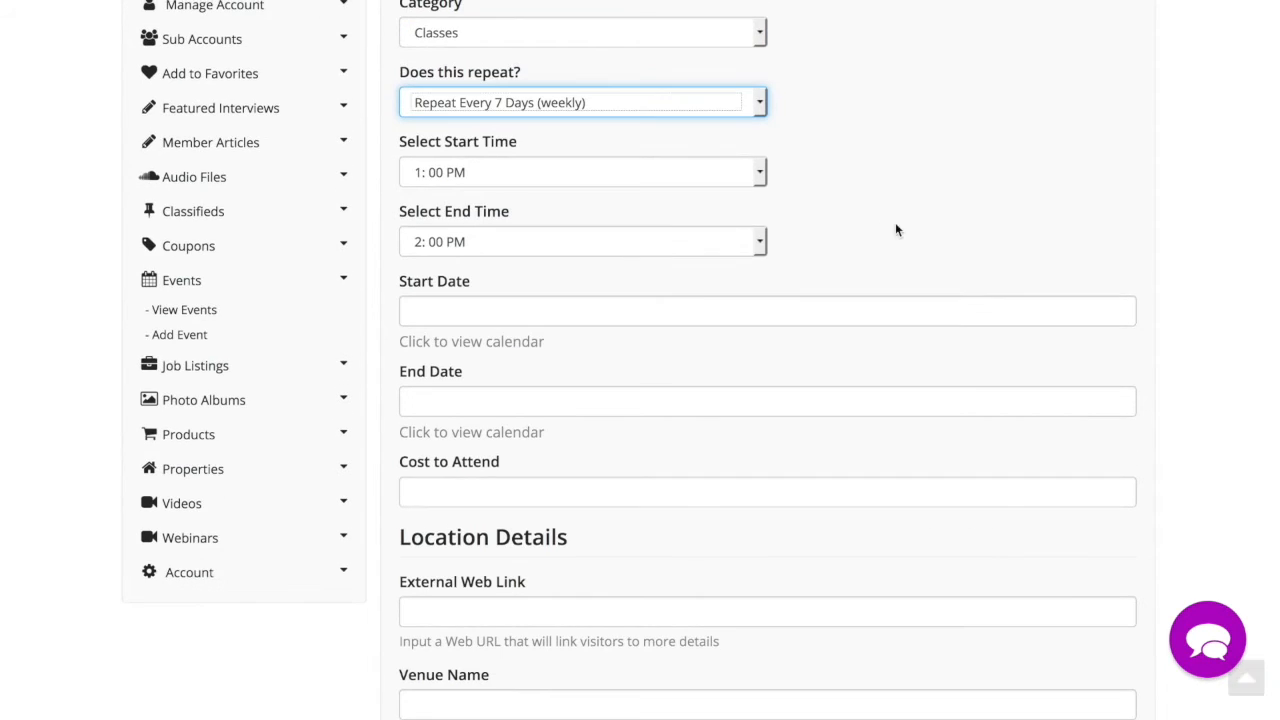
scroll(1168, 357, down, 6)
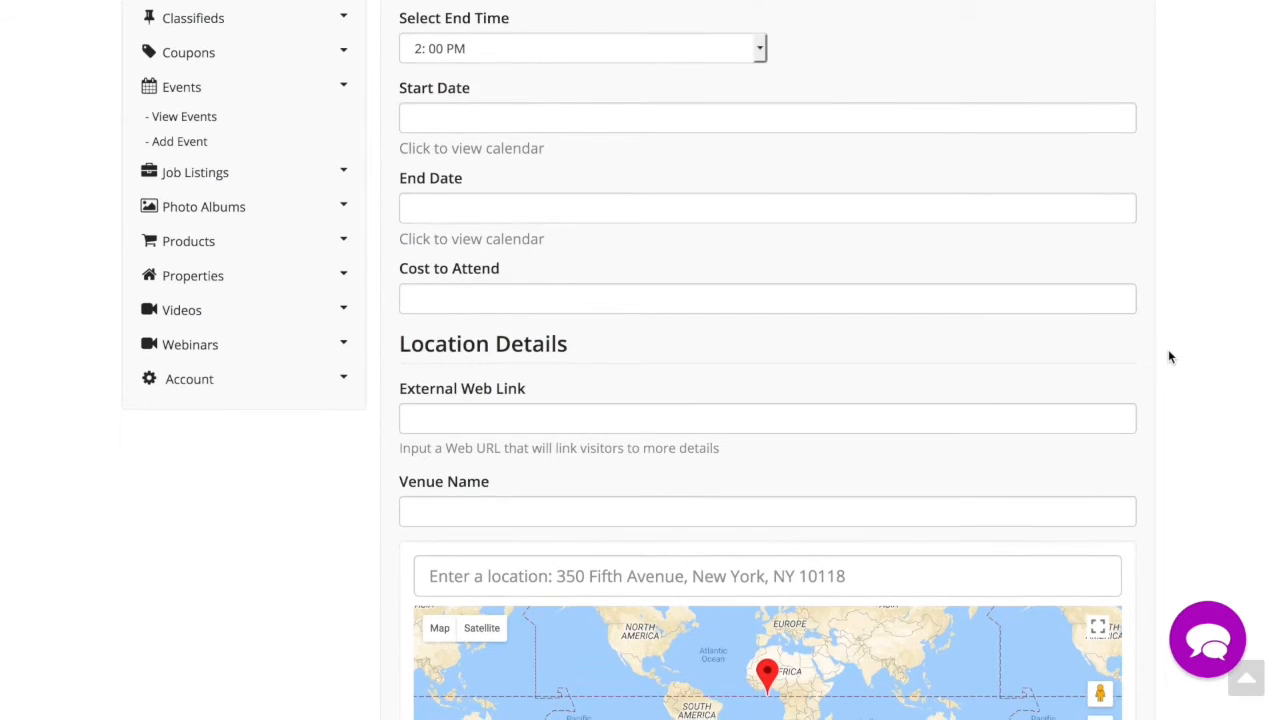
scroll(1169, 357, down, 6)
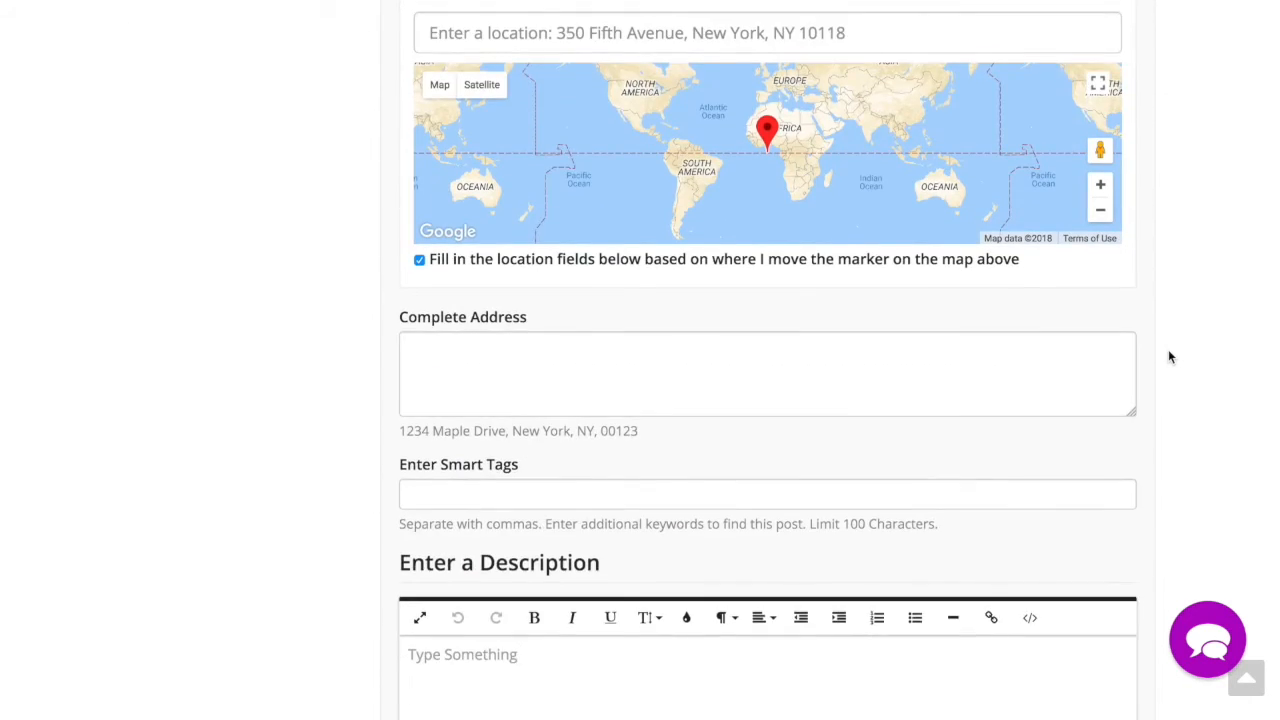
Review the whole event form once more, from the publish and title fields to the address, smart tags, description and save option
scroll(1169, 357, down, 1)
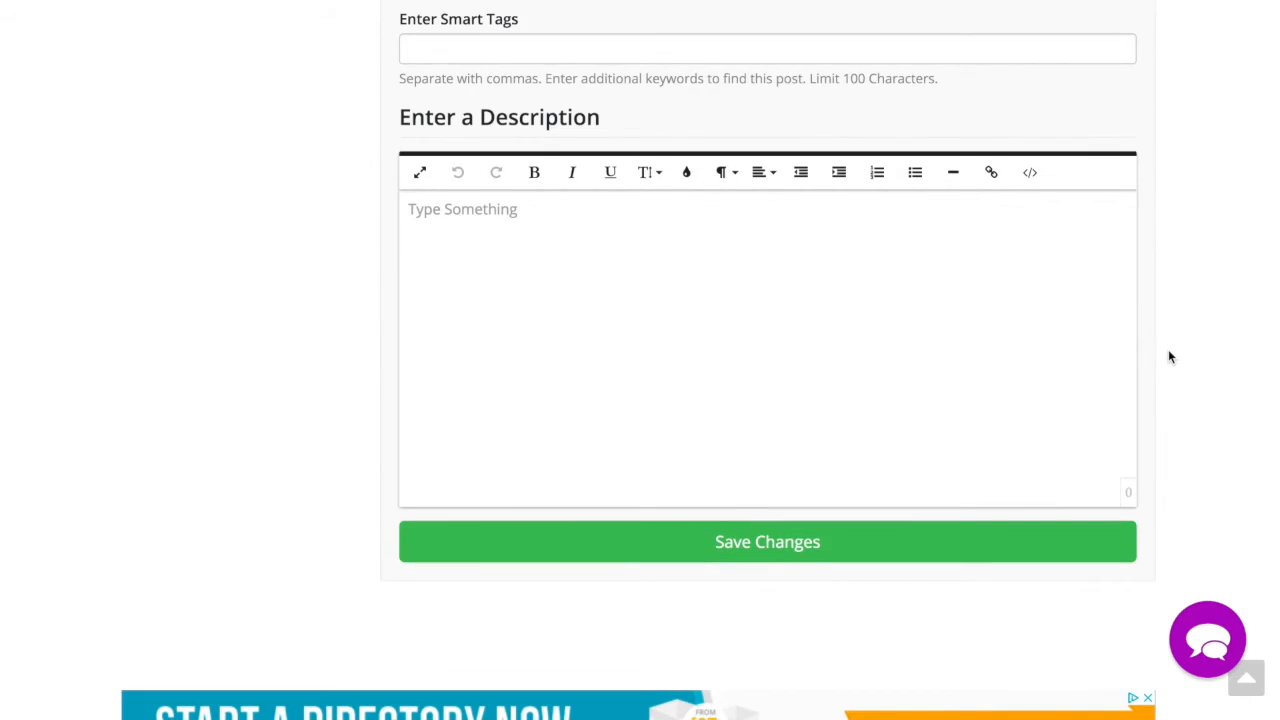
scroll(1169, 357, up, 2)
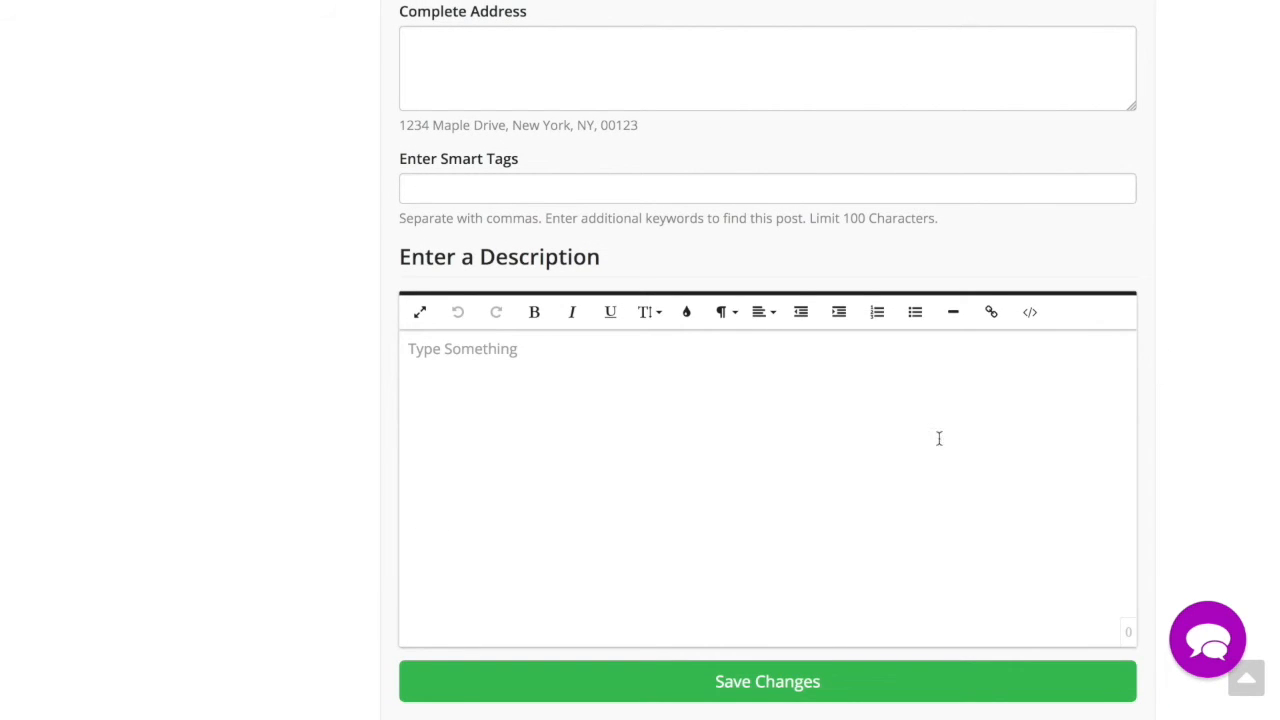
scroll(665, 495, up, 9)
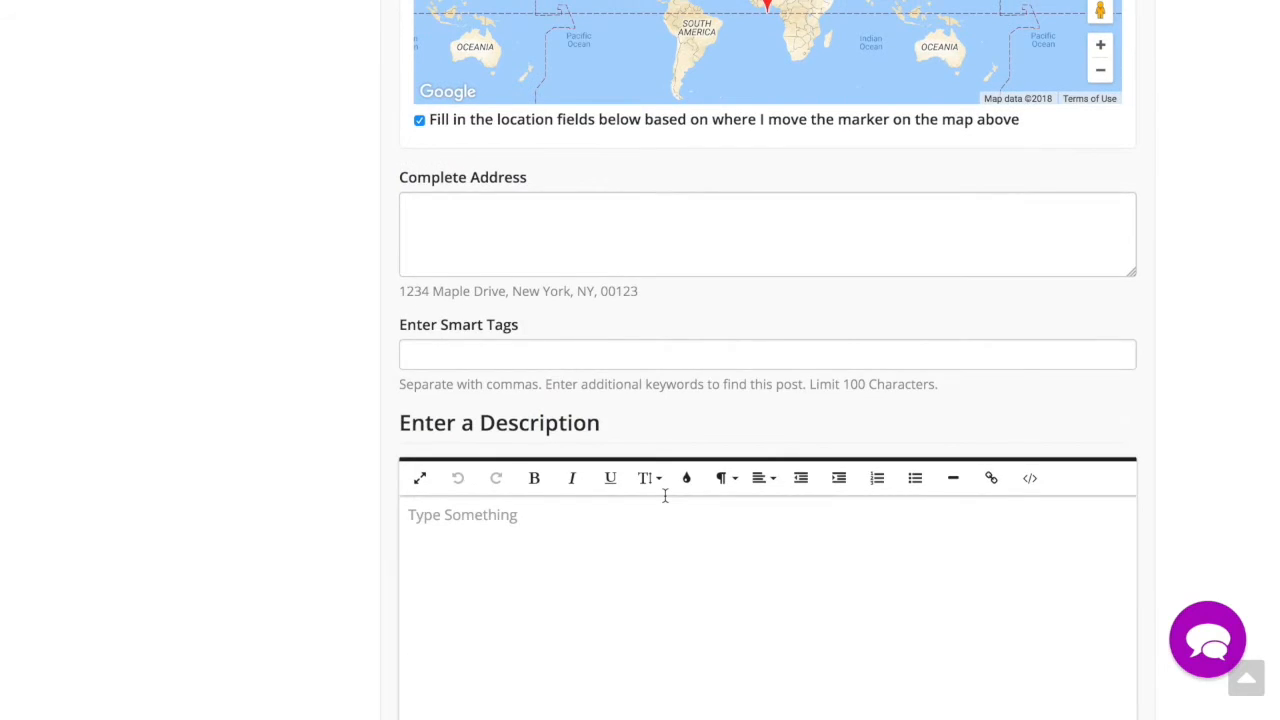
scroll(664, 494, up, 5)
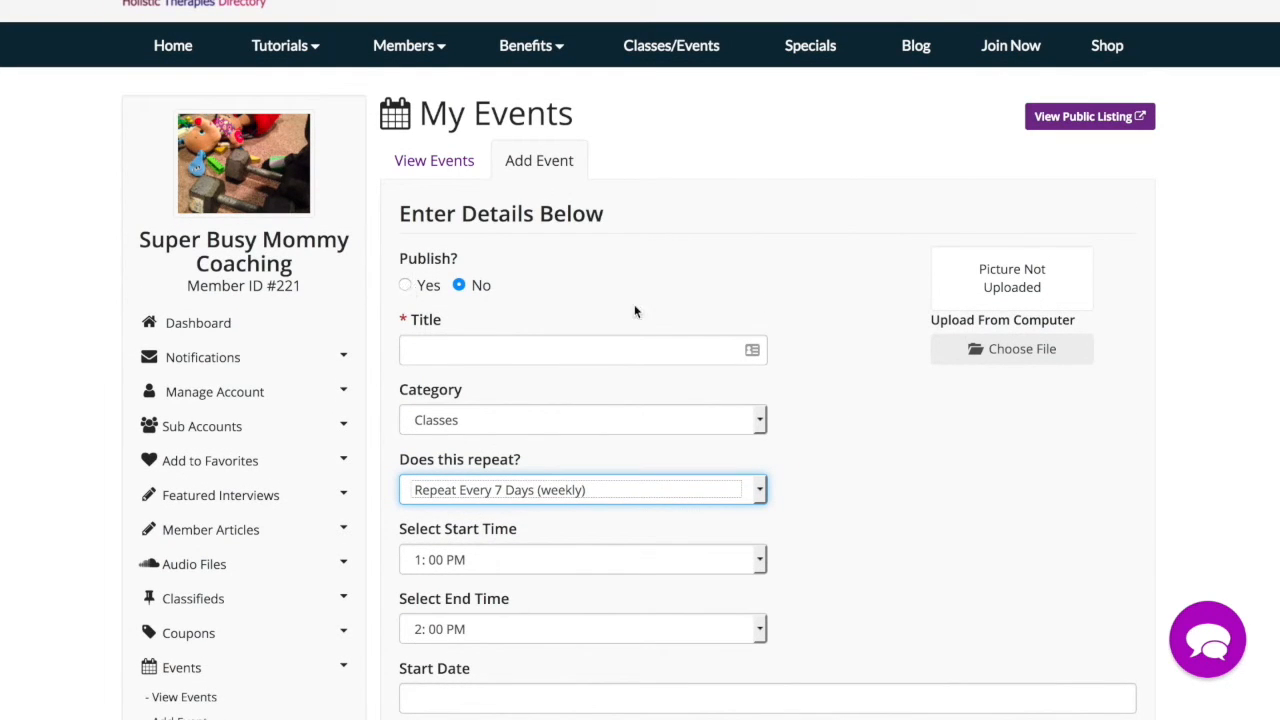
scroll(903, 465, down, 4)
scroll(903, 465, down, 13)
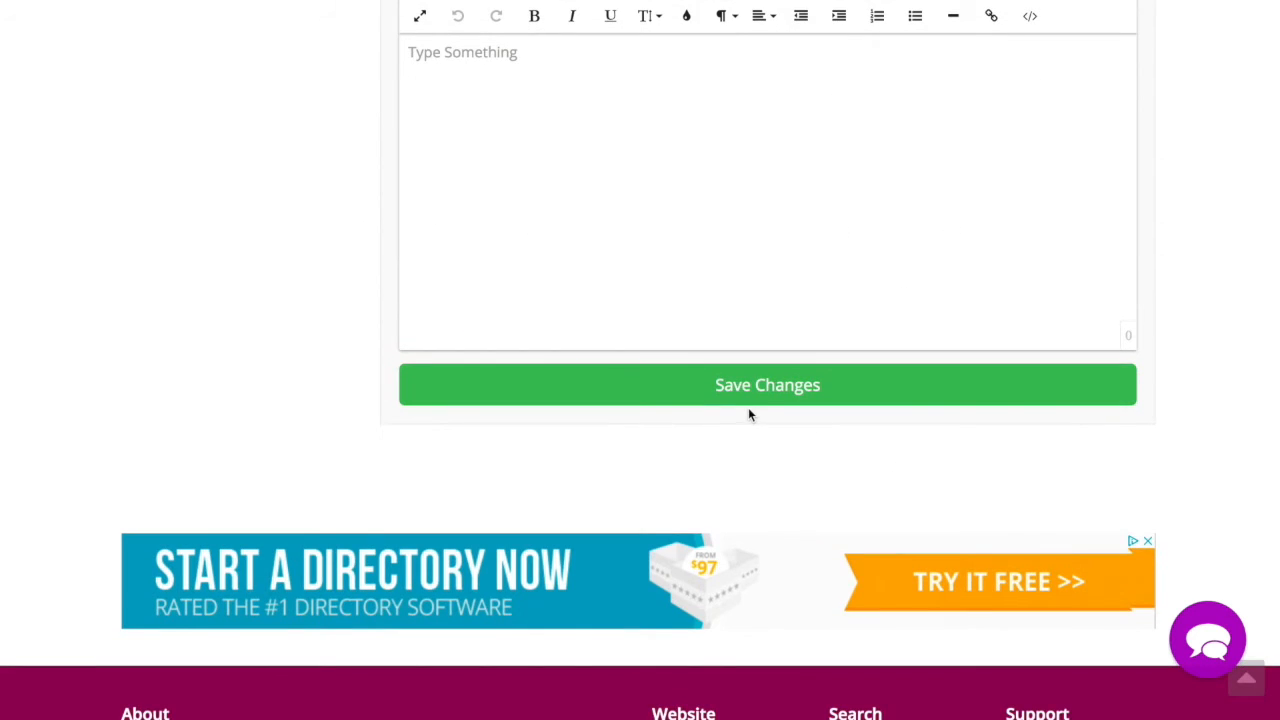
scroll(560, 463, up, 17)
scroll(560, 463, up, 1)
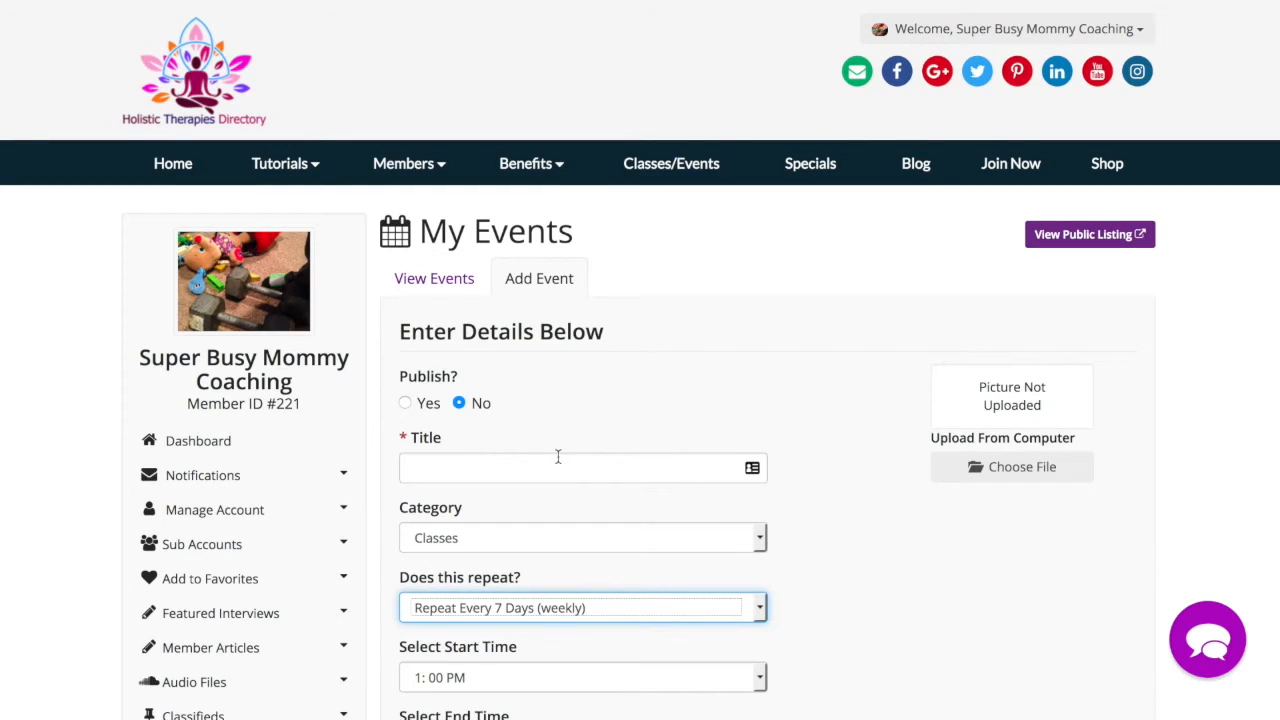
Open the directory's Classes/Events page and examine the listed classes with their prices, dates, recurrence and locations
click(689, 172)
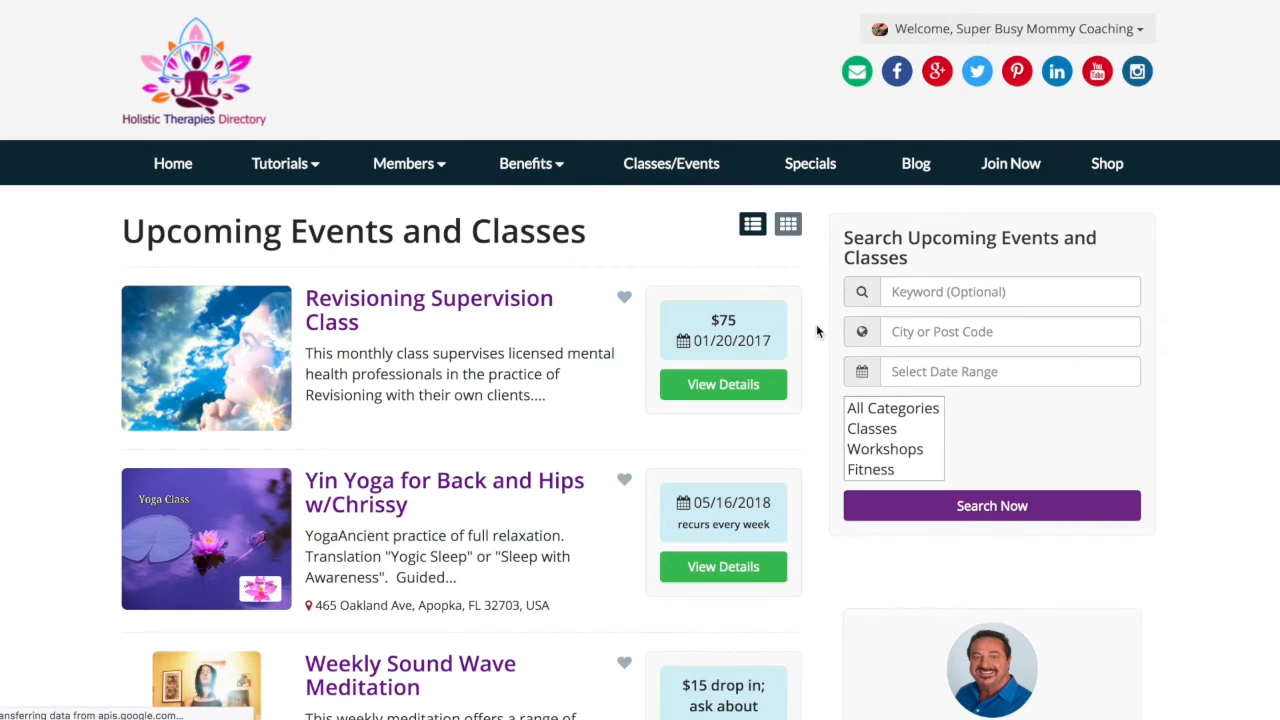
scroll(540, 522, down, 2)
scroll(540, 522, down, 3)
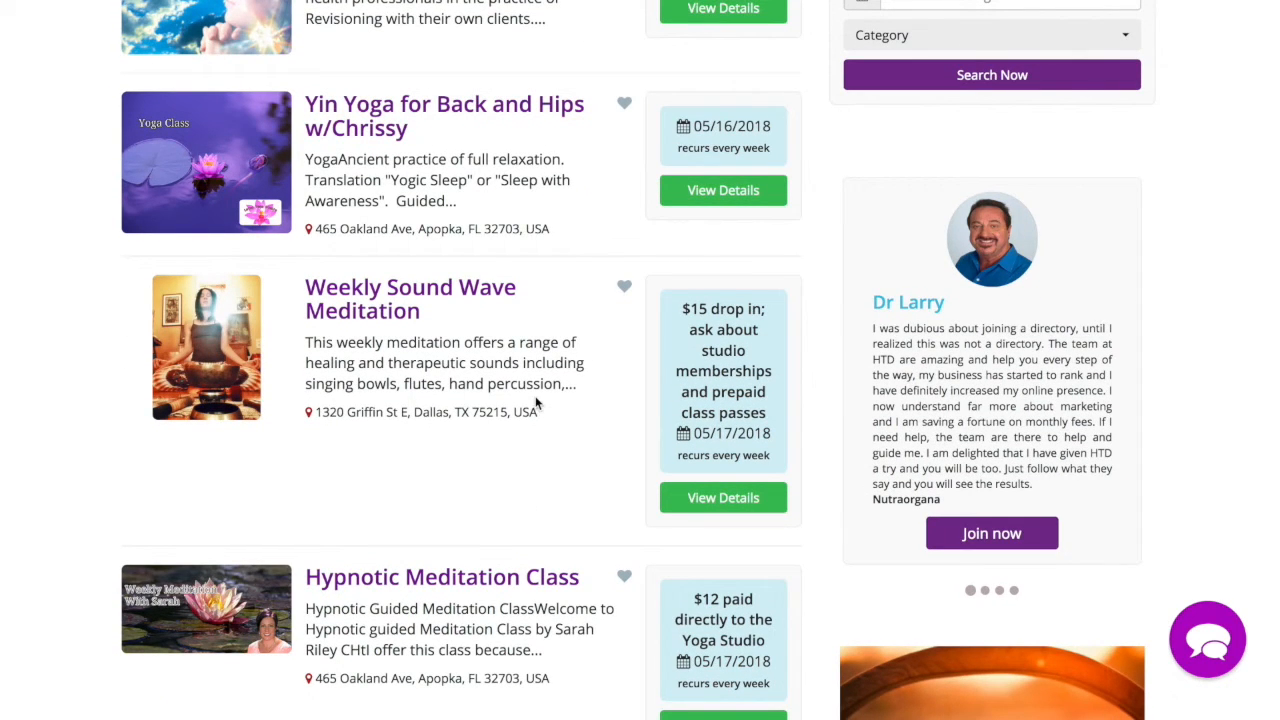
scroll(470, 480, down, 1)
scroll(482, 540, down, 3)
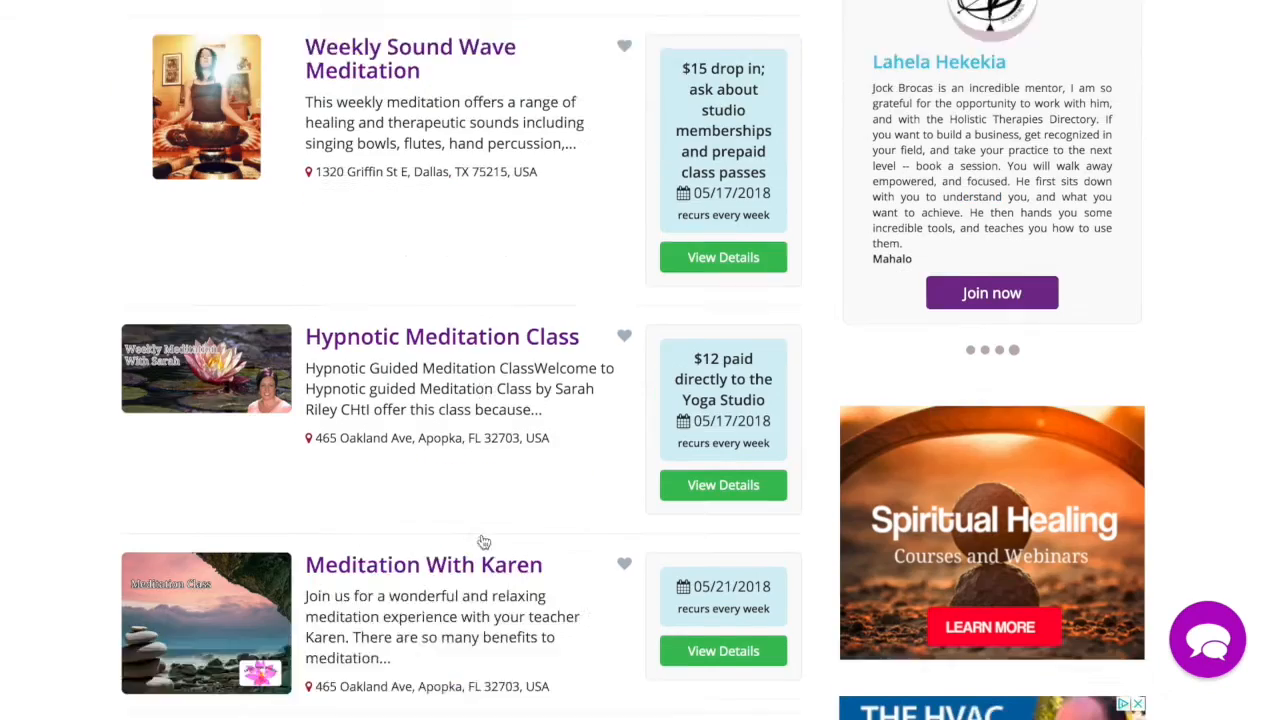
scroll(478, 540, down, 2)
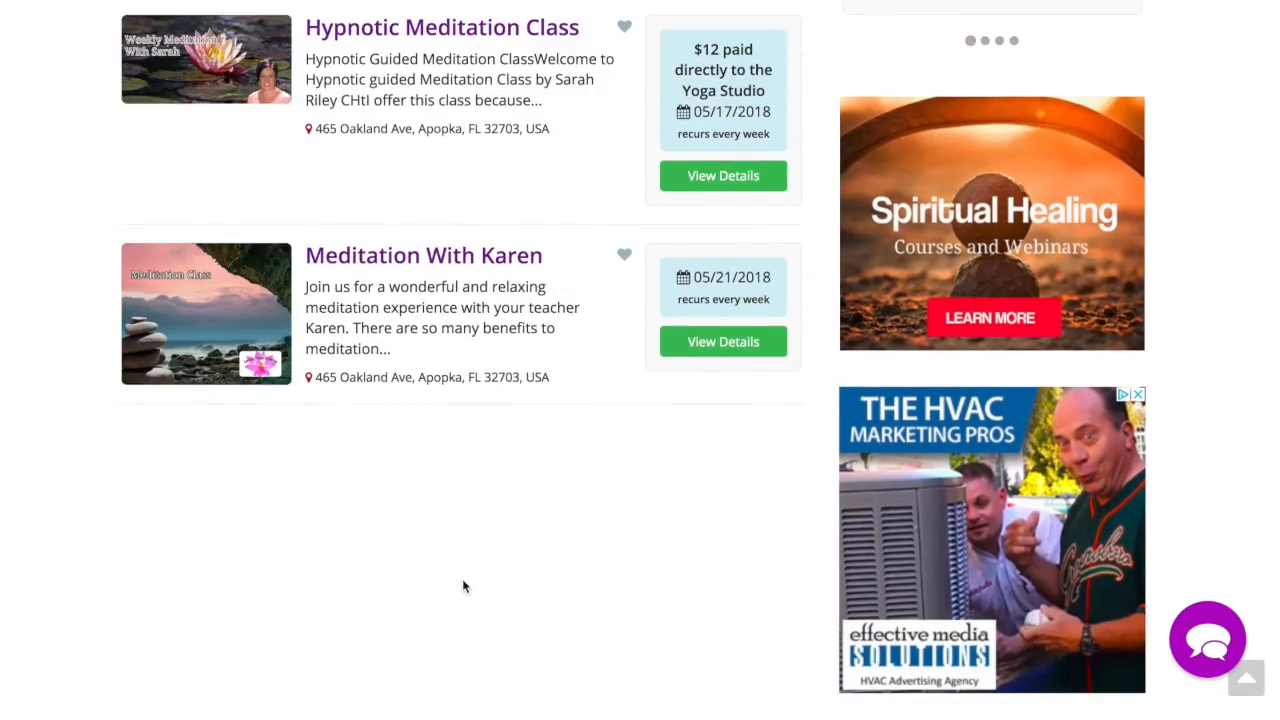
scroll(463, 587, up, 5)
scroll(463, 587, up, 4)
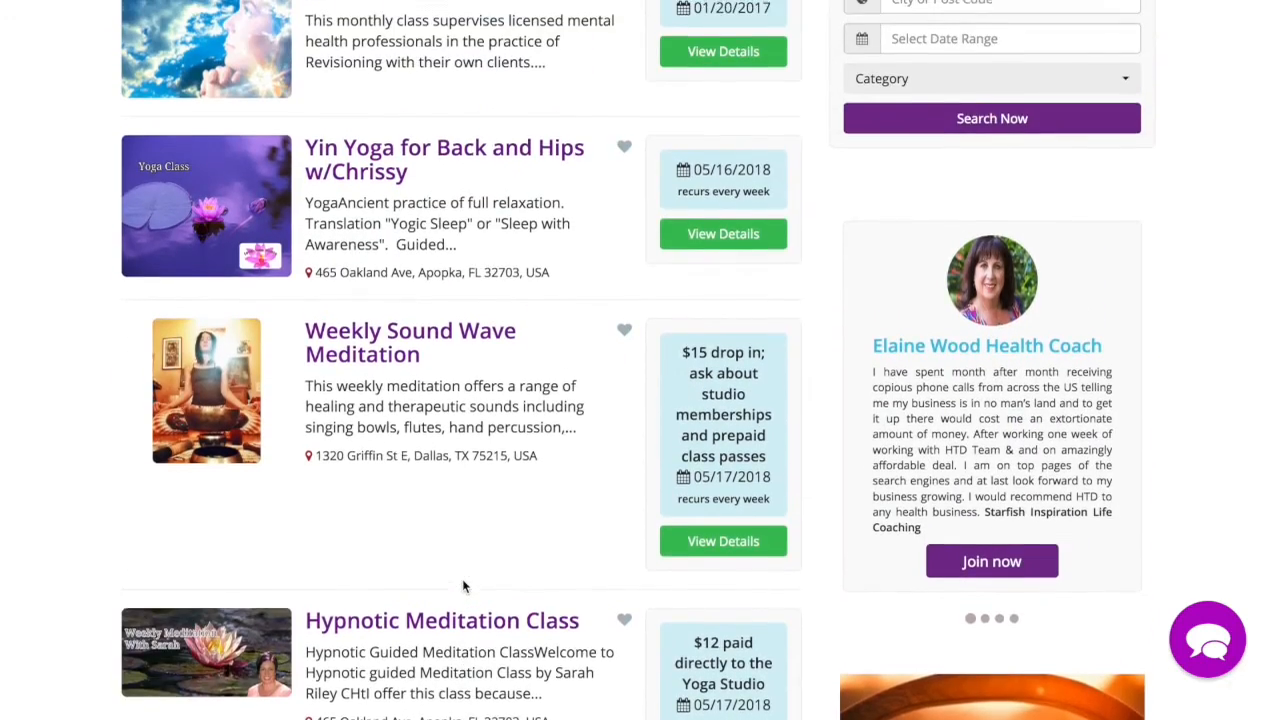
scroll(463, 587, up, 1)
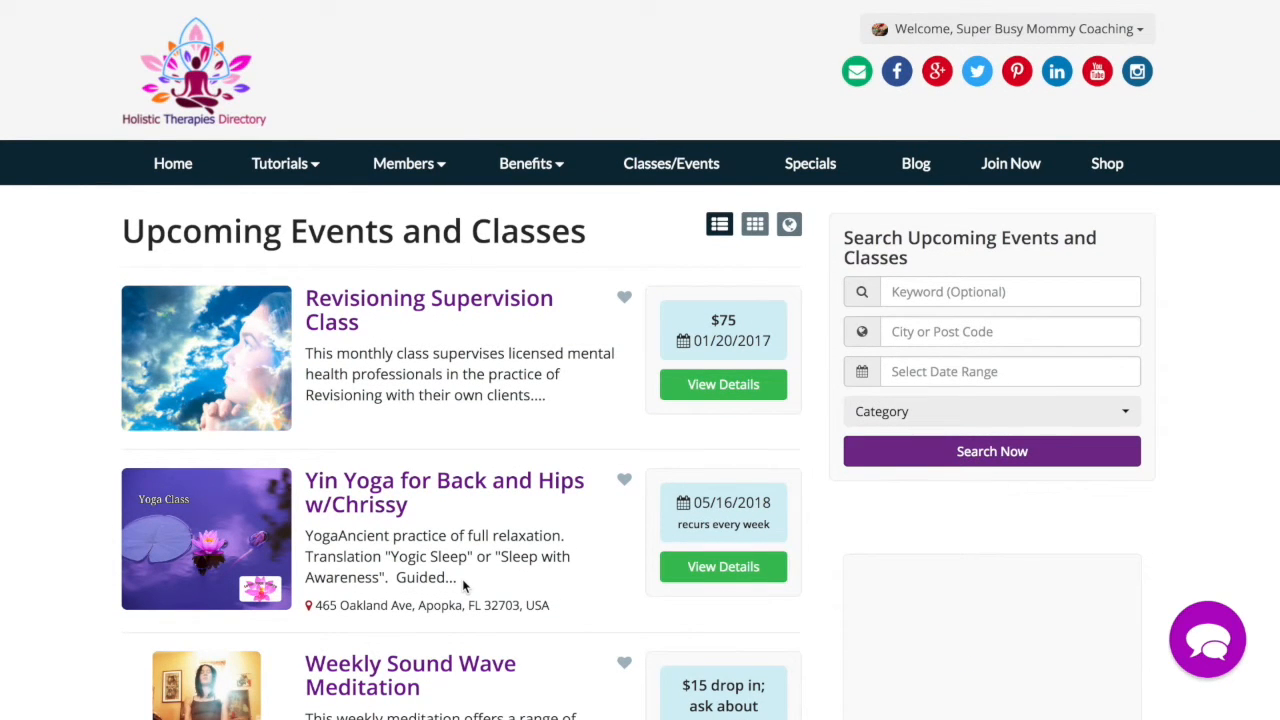
scroll(463, 587, down, 1)
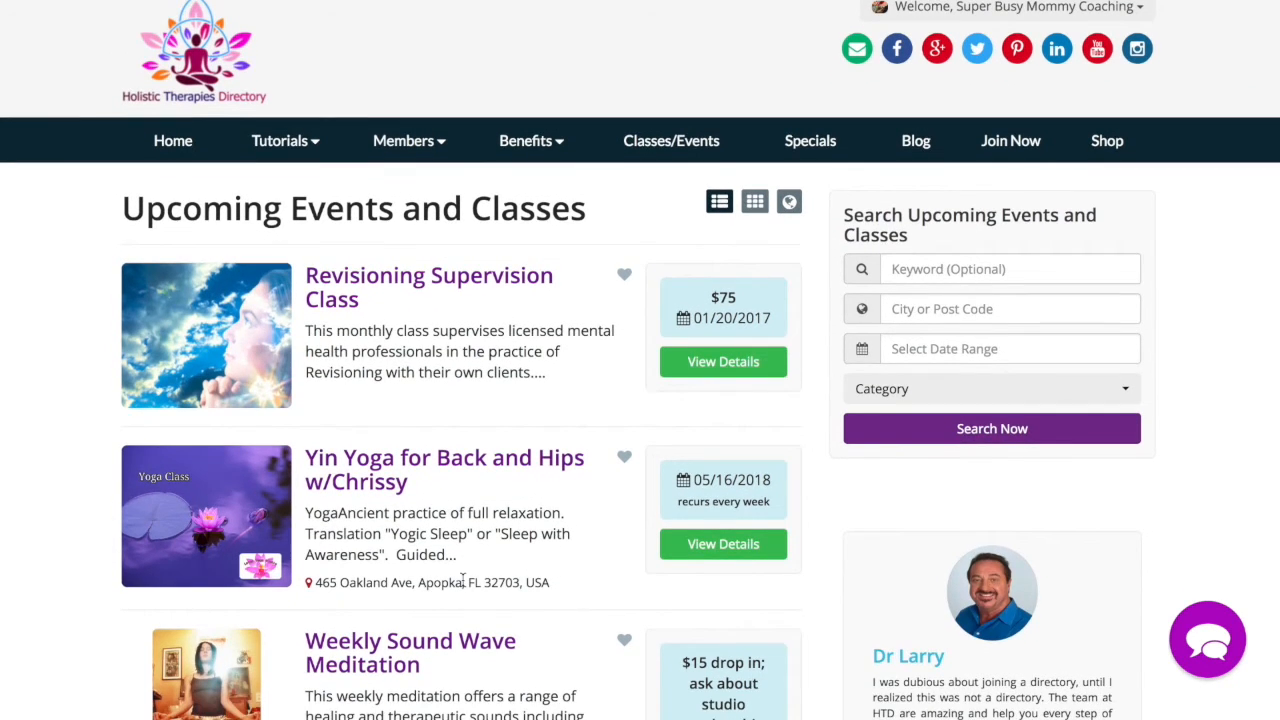
scroll(498, 636, down, 3)
scroll(497, 634, up, 4)
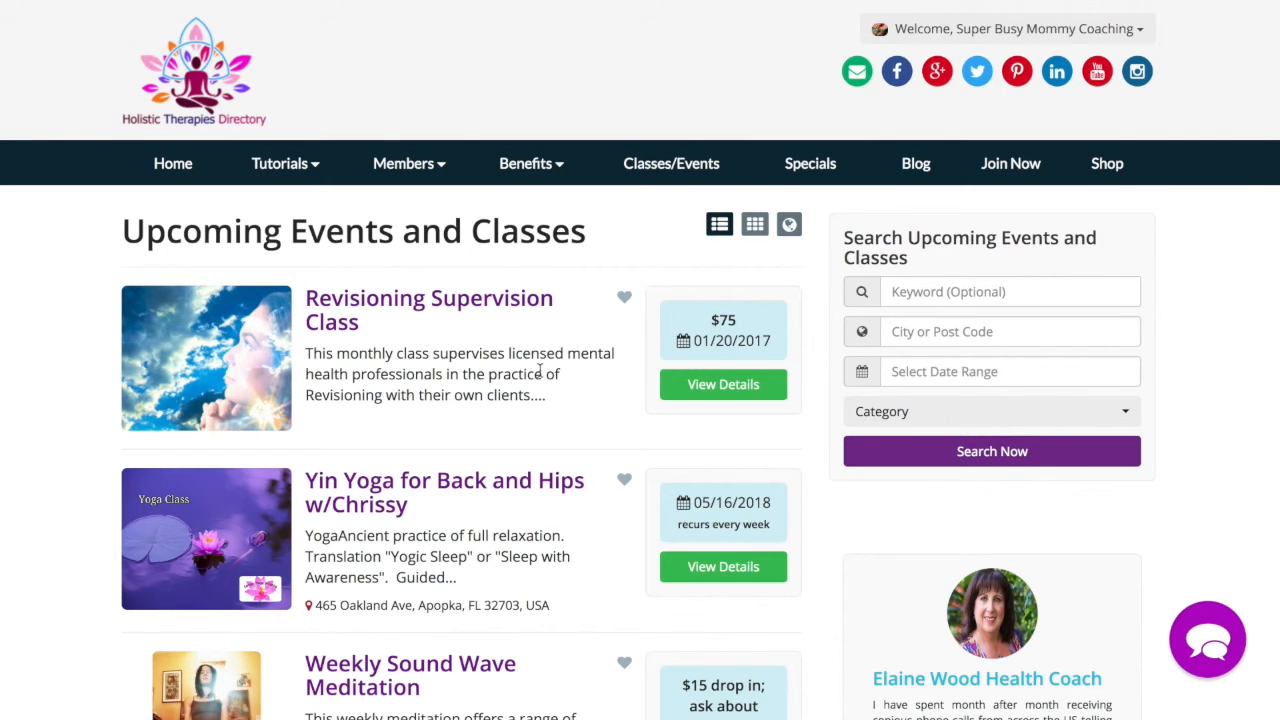
scroll(540, 371, down, 2)
scroll(540, 376, down, 1)
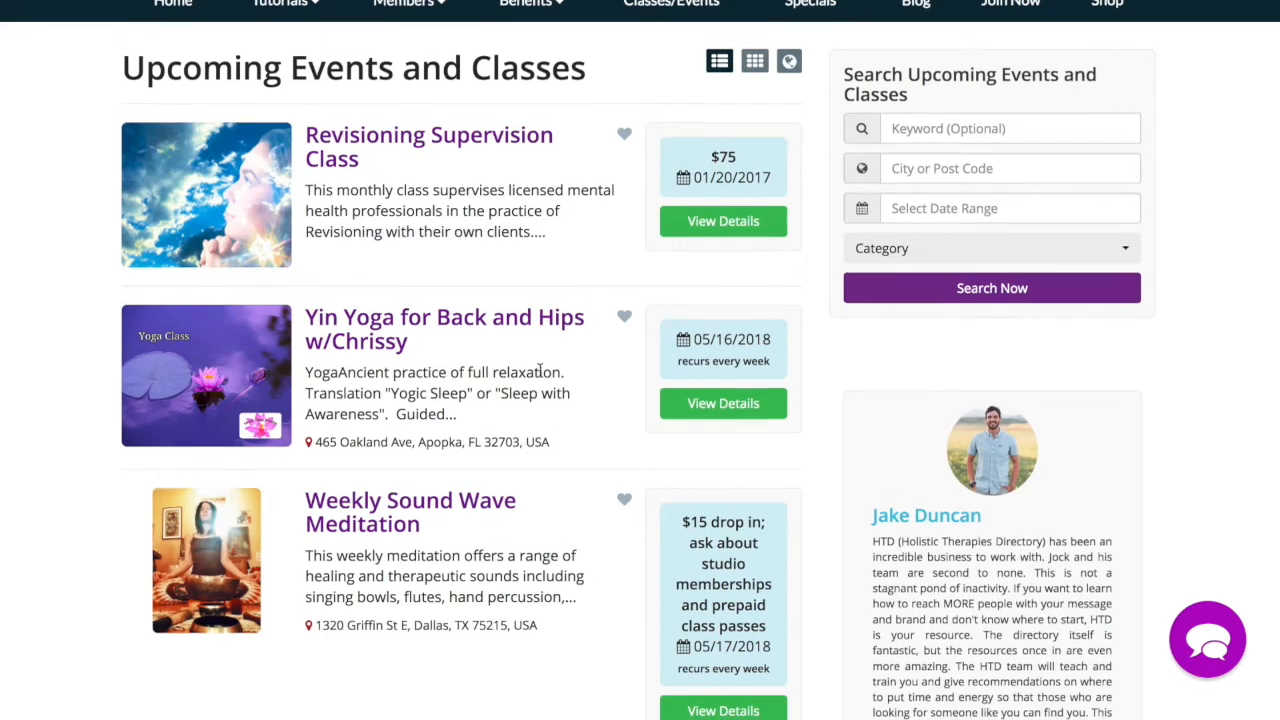
scroll(540, 371, down, 2)
scroll(540, 369, up, 4)
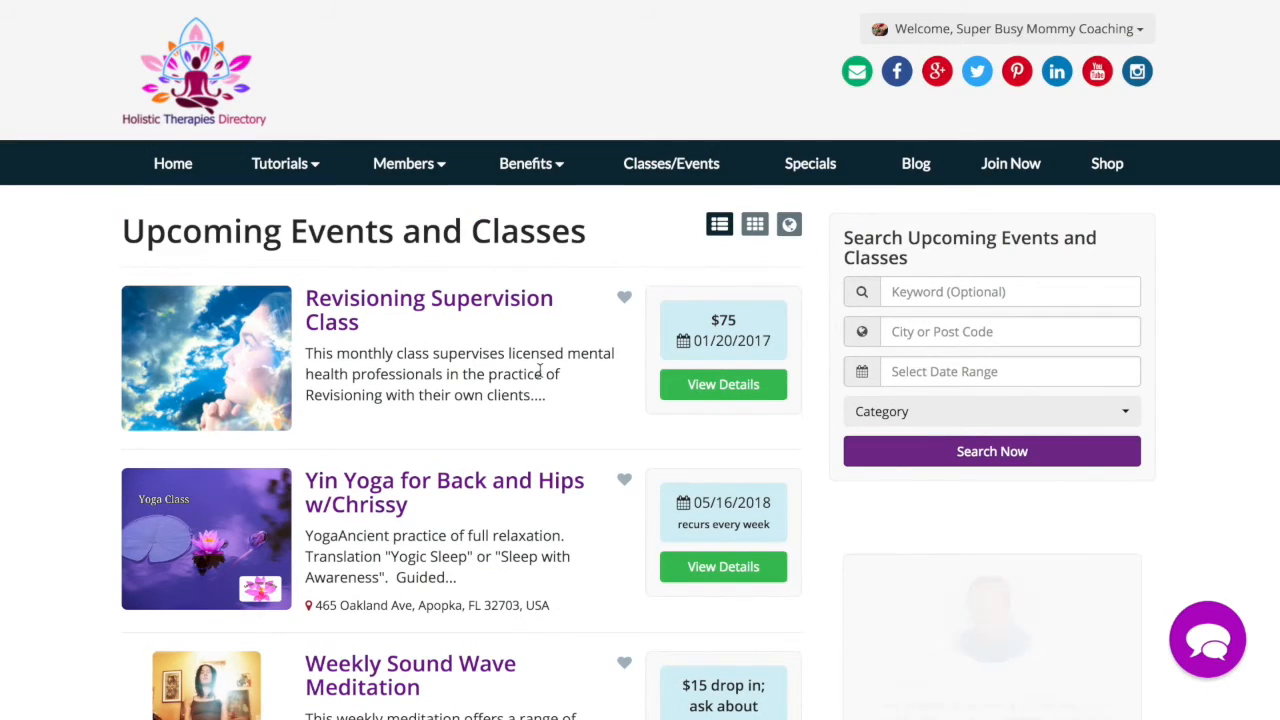
scroll(540, 371, down, 2)
scroll(540, 376, down, 1)
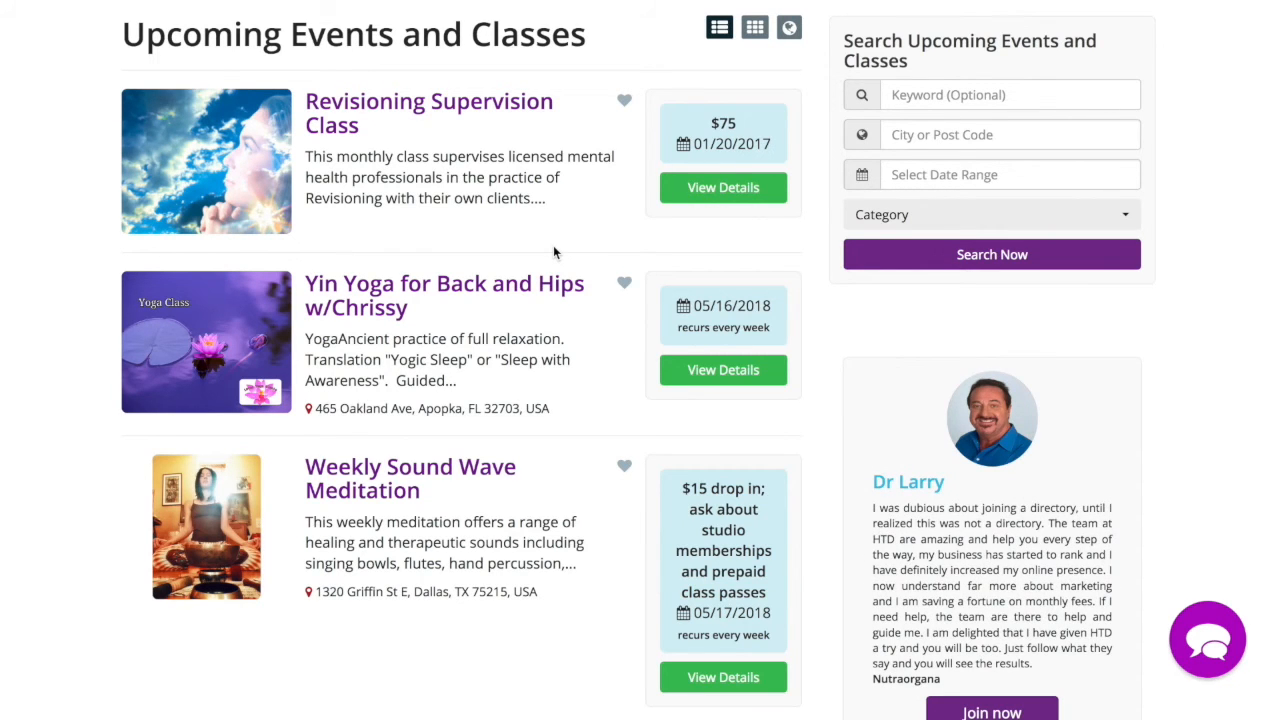
scroll(553, 245, up, 2)
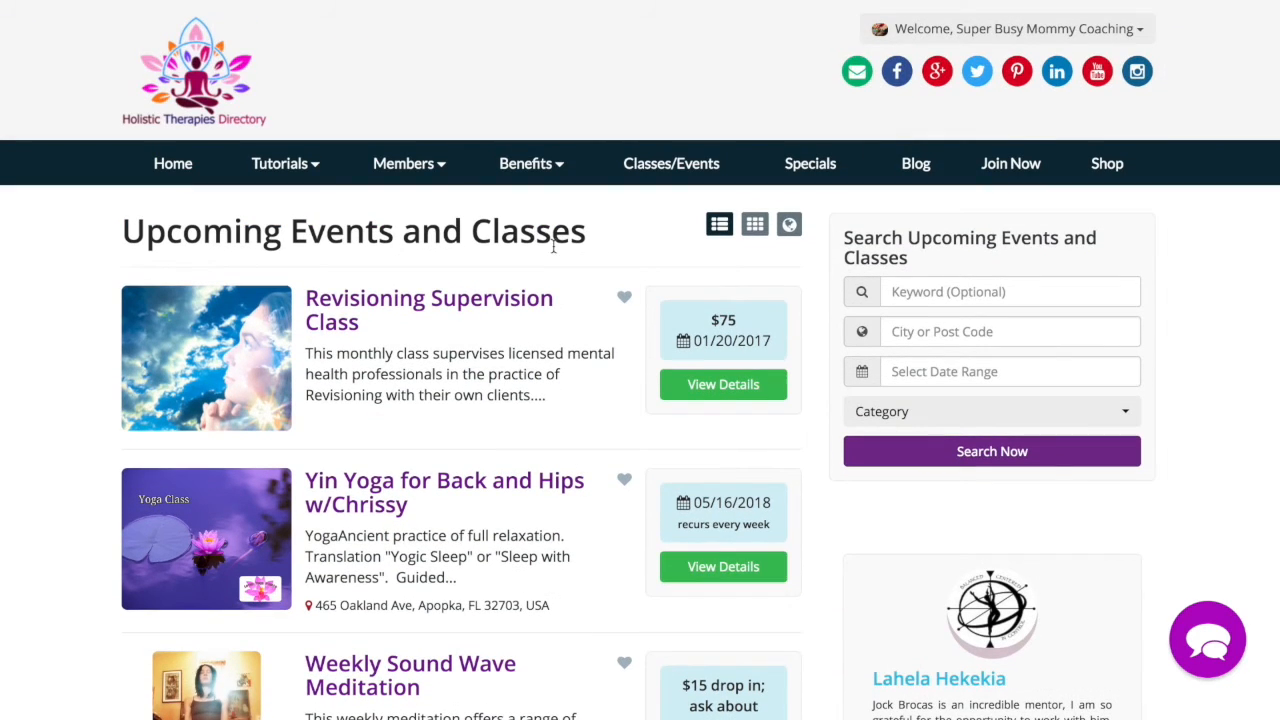
scroll(535, 386, down, 3)
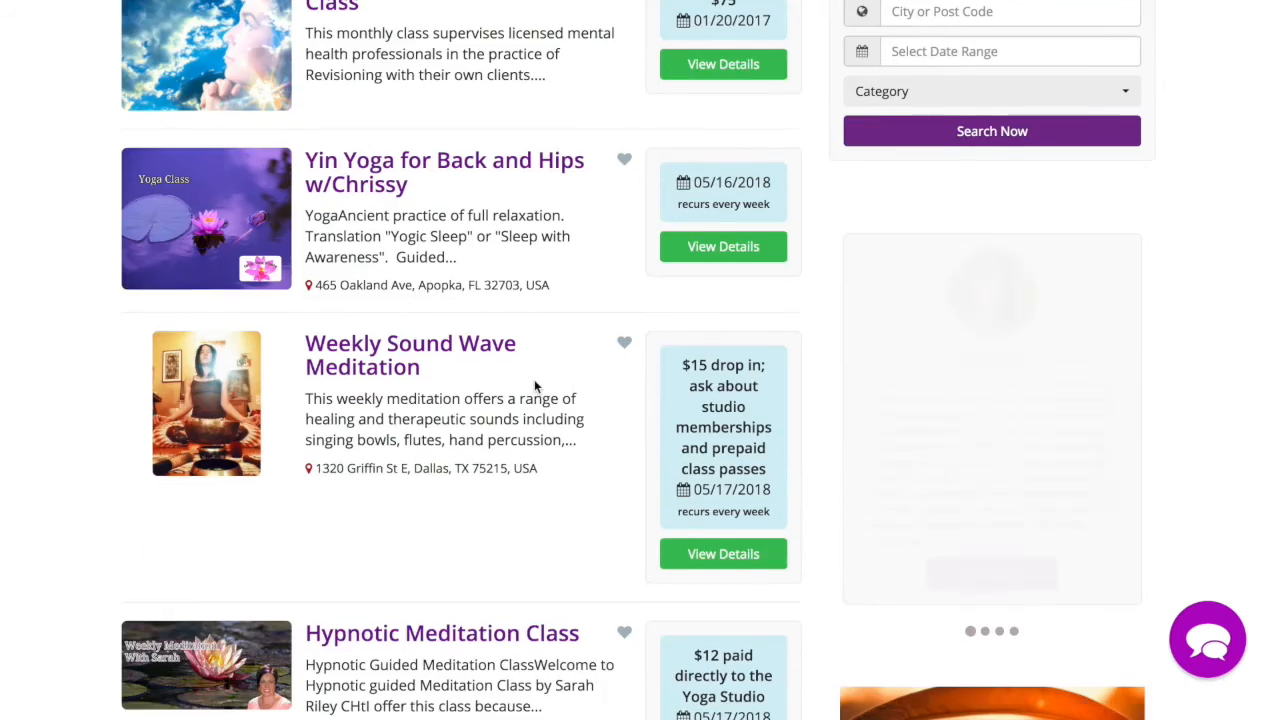
scroll(535, 386, down, 5)
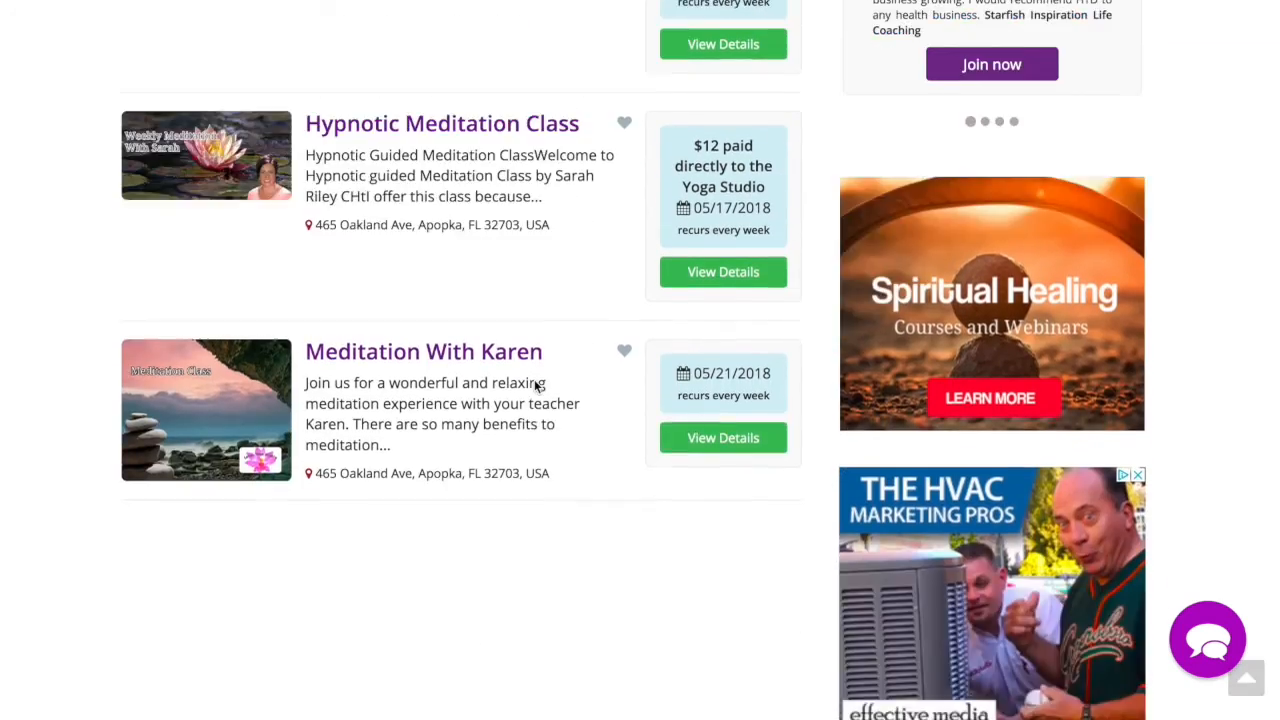
scroll(535, 386, up, 8)
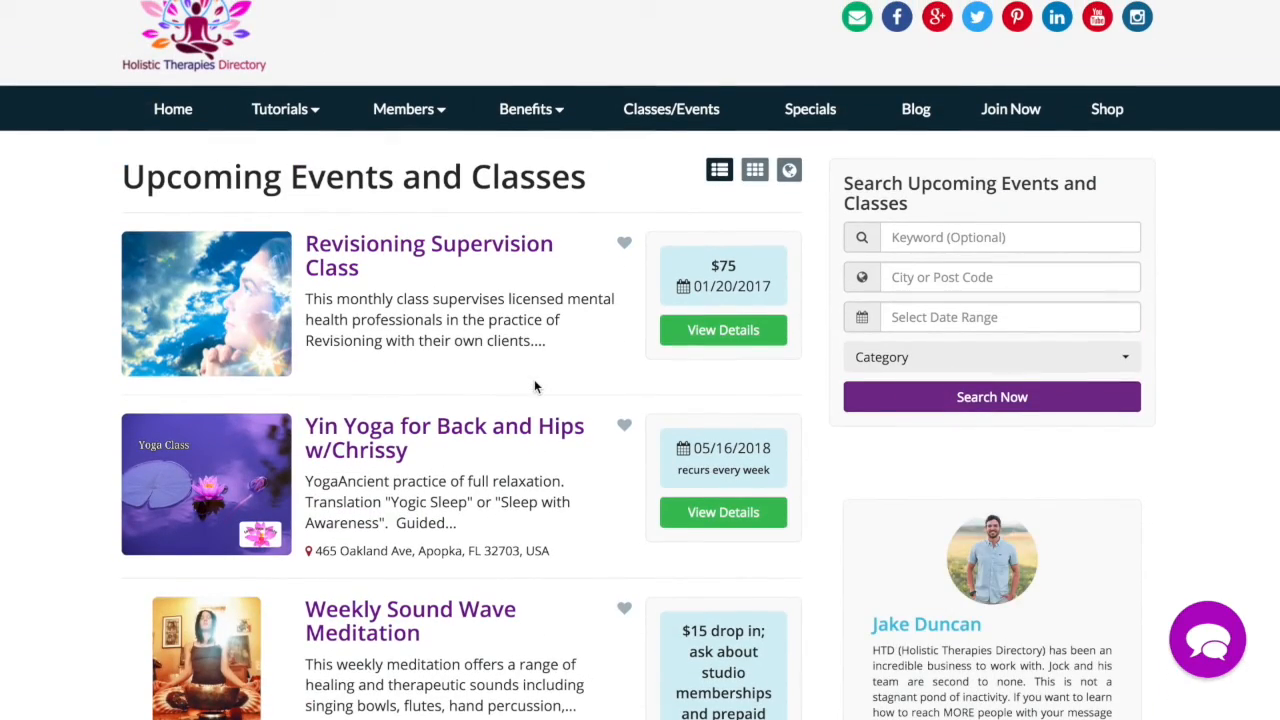